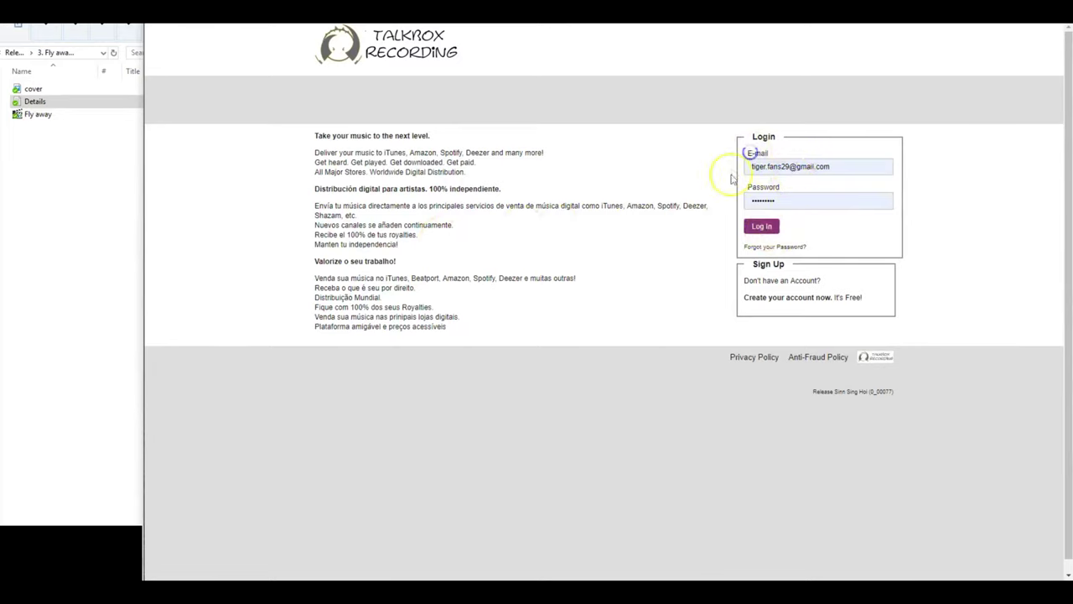
Step: Log in with the prefilled credentials and create a new release titled "Fly Away"
left_click(761, 227)
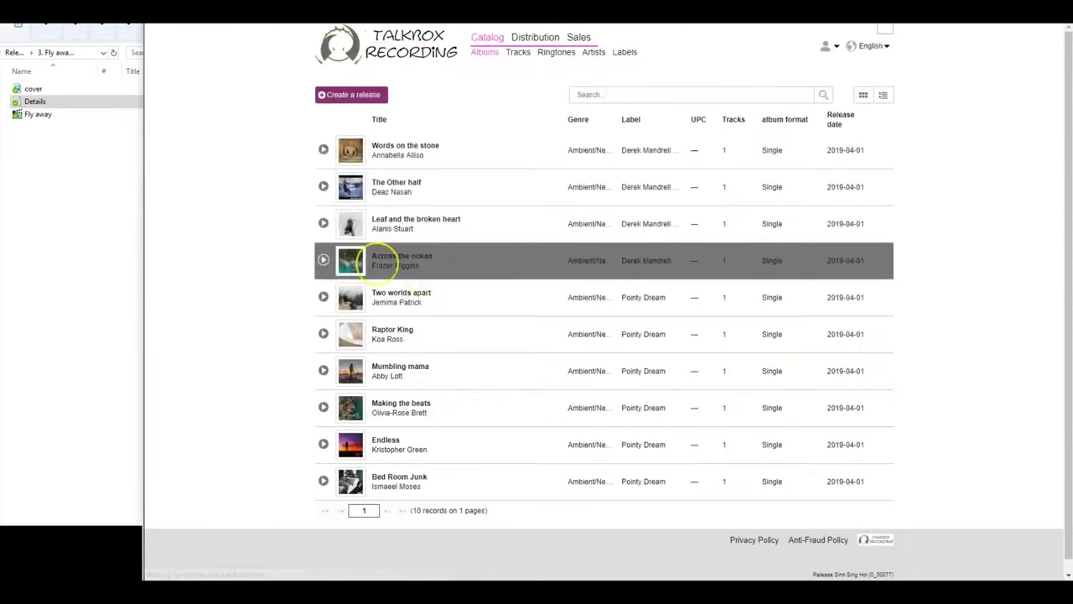
left_click(341, 95)
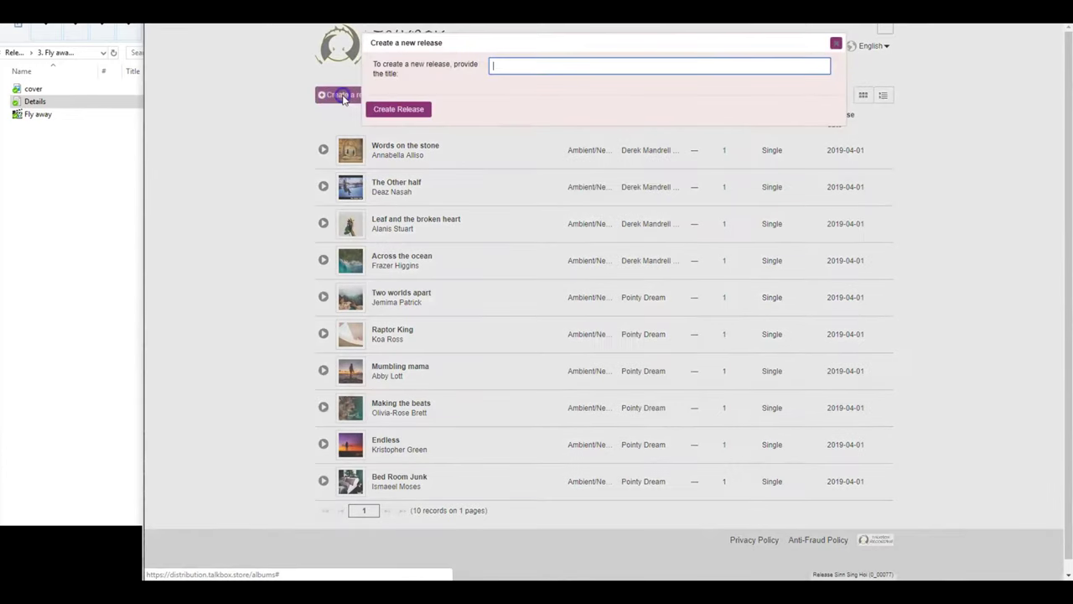
type("Fly Away")
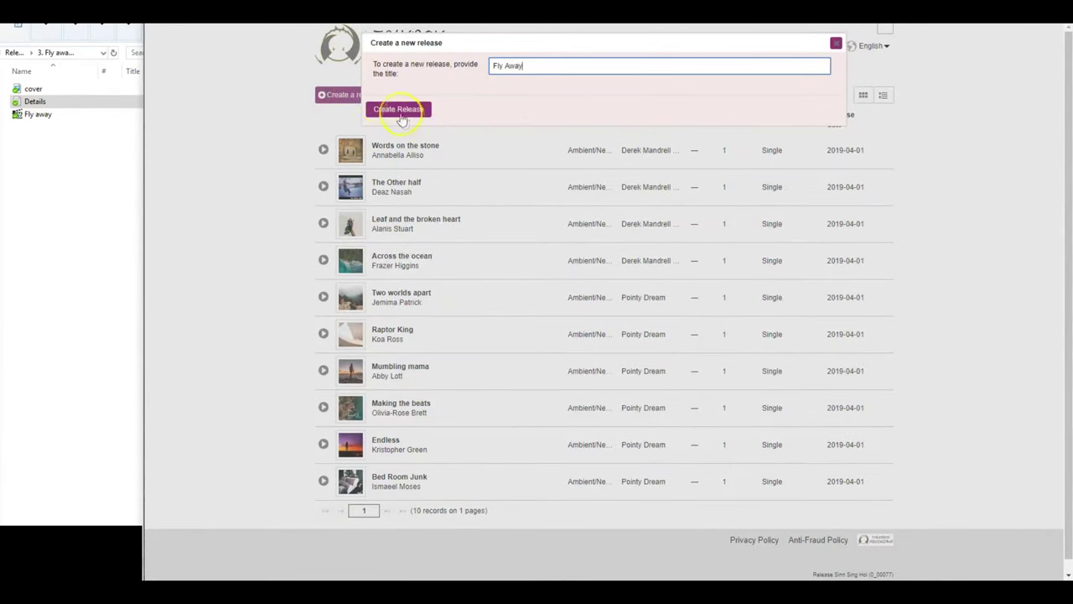
left_click(399, 112)
Step: Upload the "cover" image file as the release's cover art
left_click(35, 103)
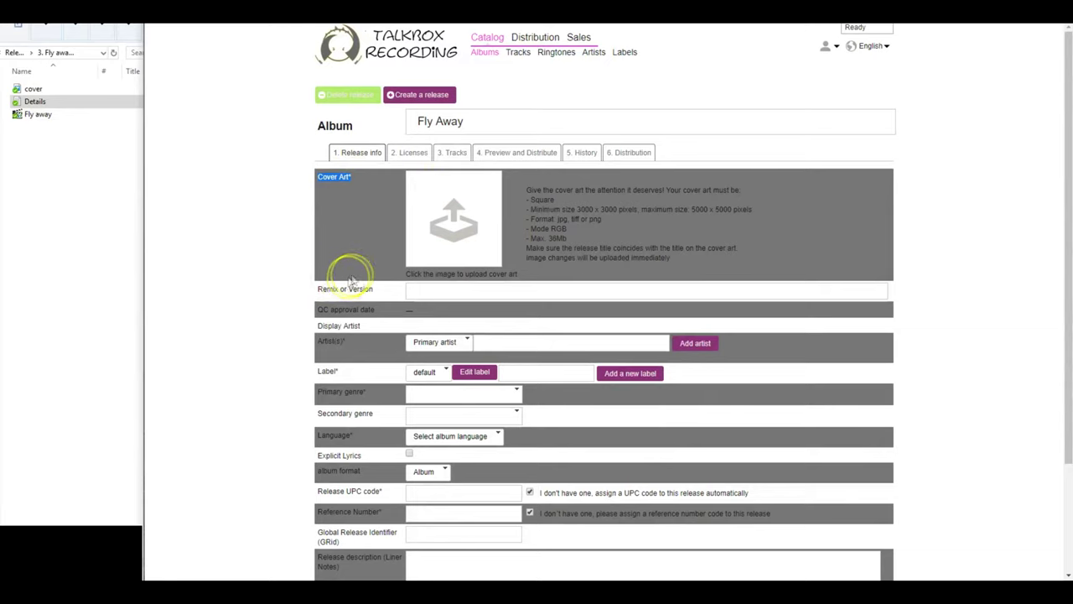
left_click(446, 251)
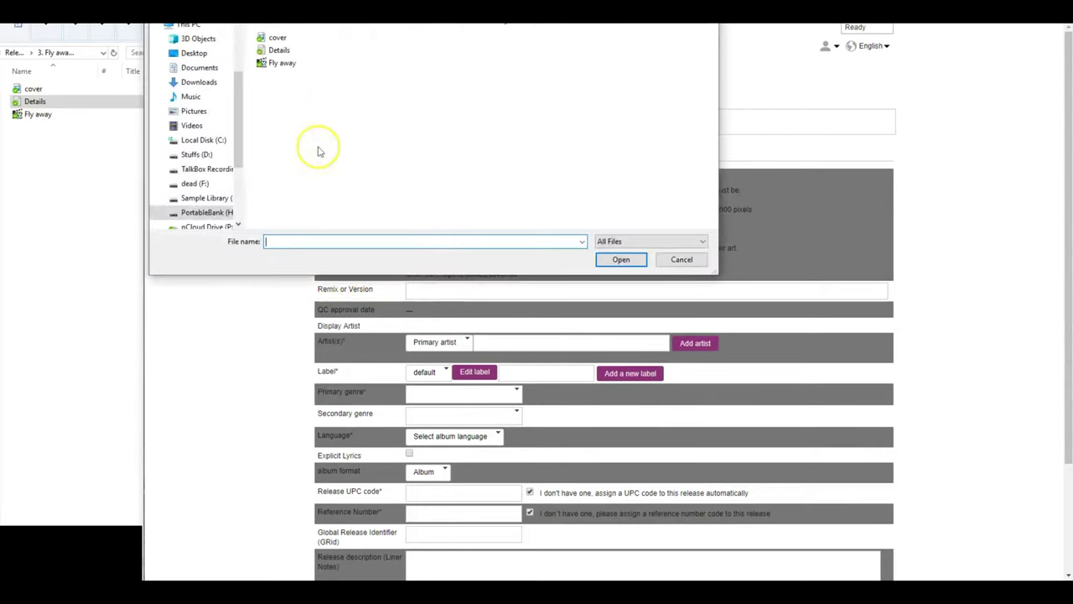
left_click(278, 38)
left_click(277, 38)
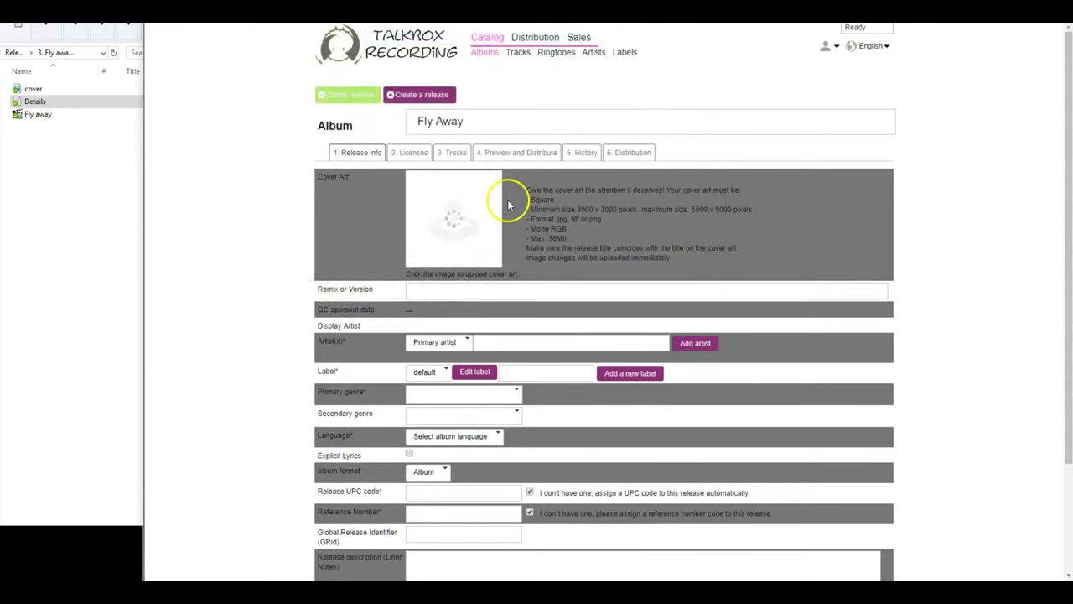
Step: Add Lunatic Astronaut to the release as primary artist
left_click(498, 340)
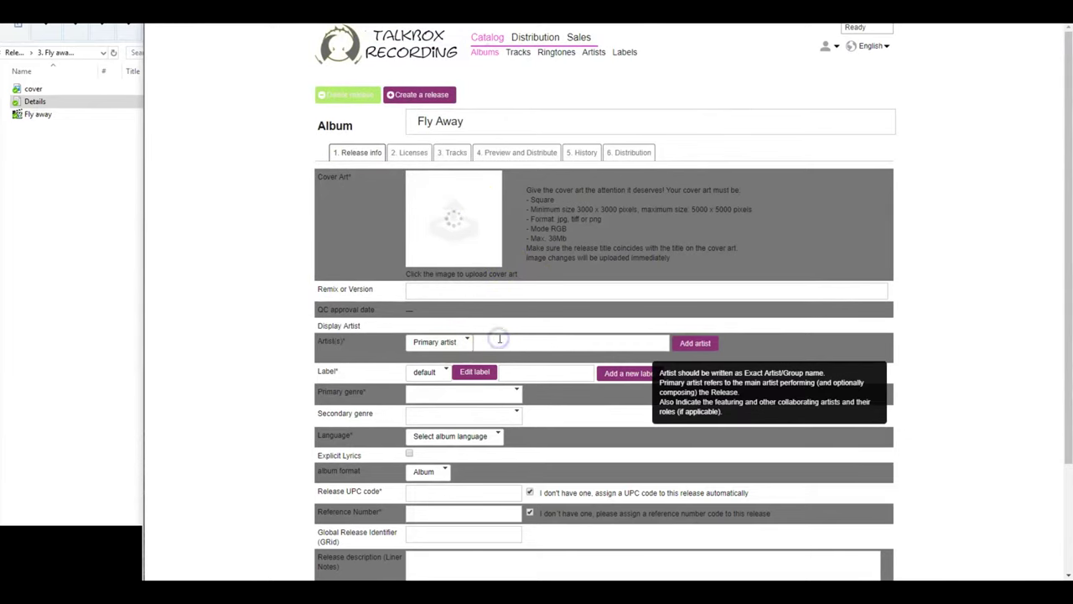
type("Luna")
left_click(500, 359)
left_click(695, 346)
Step: Add the guest performer to the release with the Featuring Artist role
left_click(470, 342)
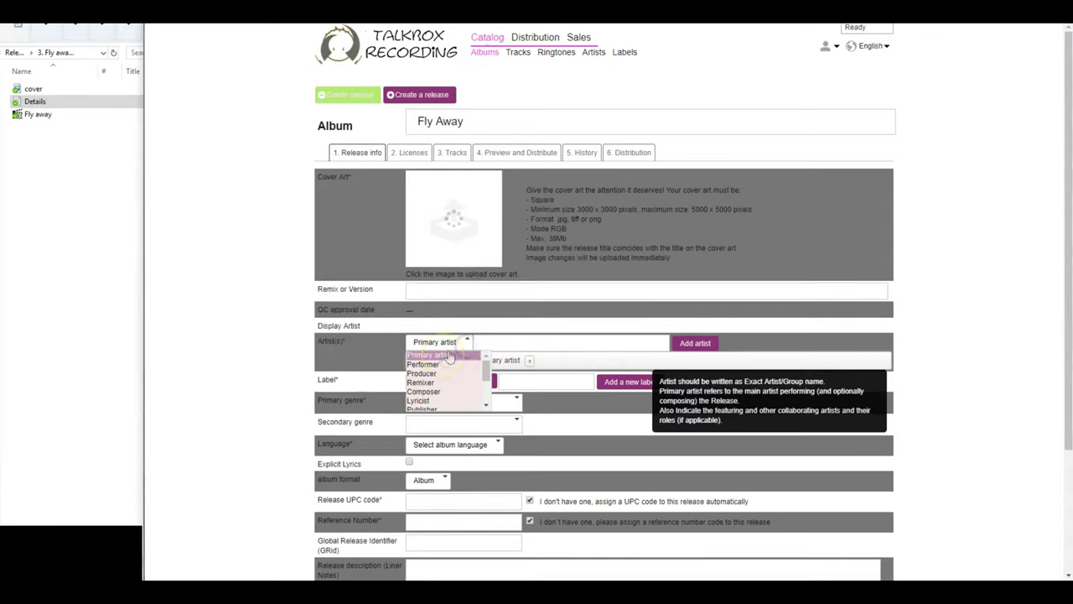
left_click_drag(486, 371, 484, 381)
left_click(440, 383)
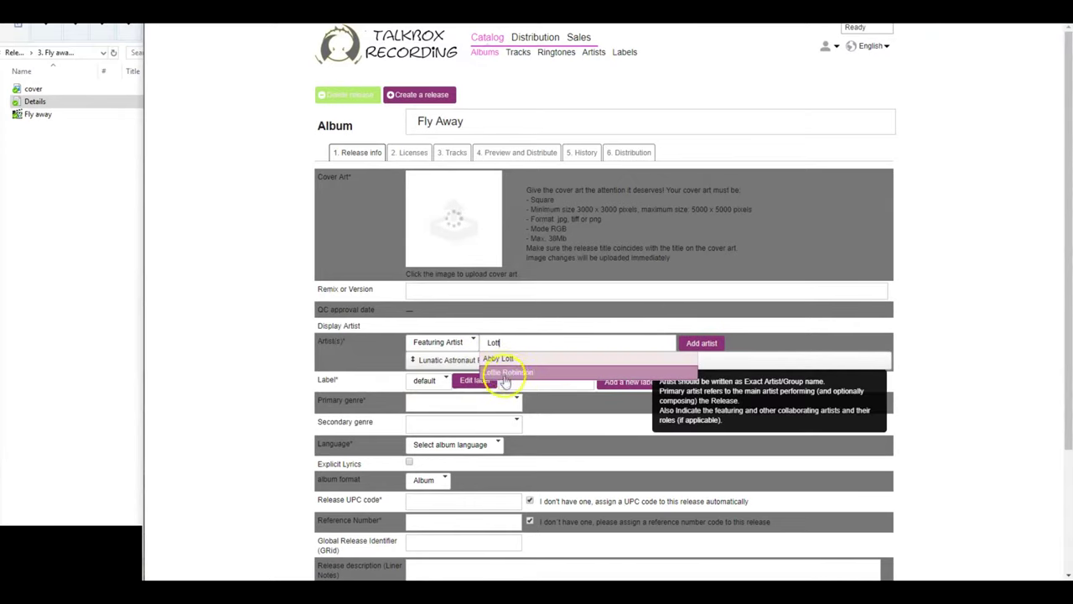
left_click(507, 361)
left_click(703, 343)
Step: Set the release's label to AstroMen and its primary genre to Alternative/Indie Rock
scroll(587, 335, "down", 1)
left_click(514, 335)
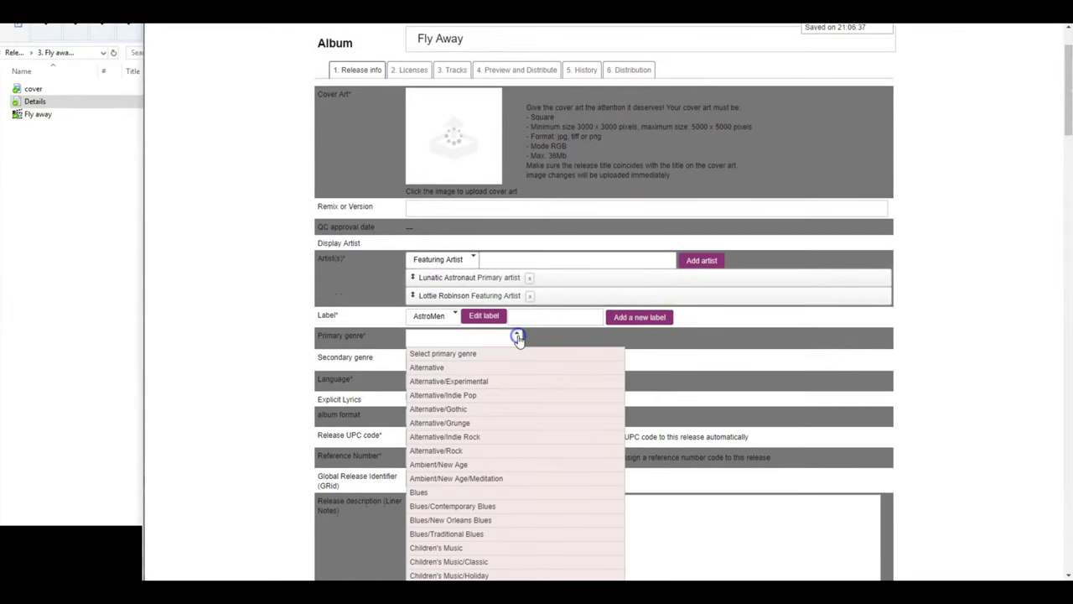
left_click(452, 439)
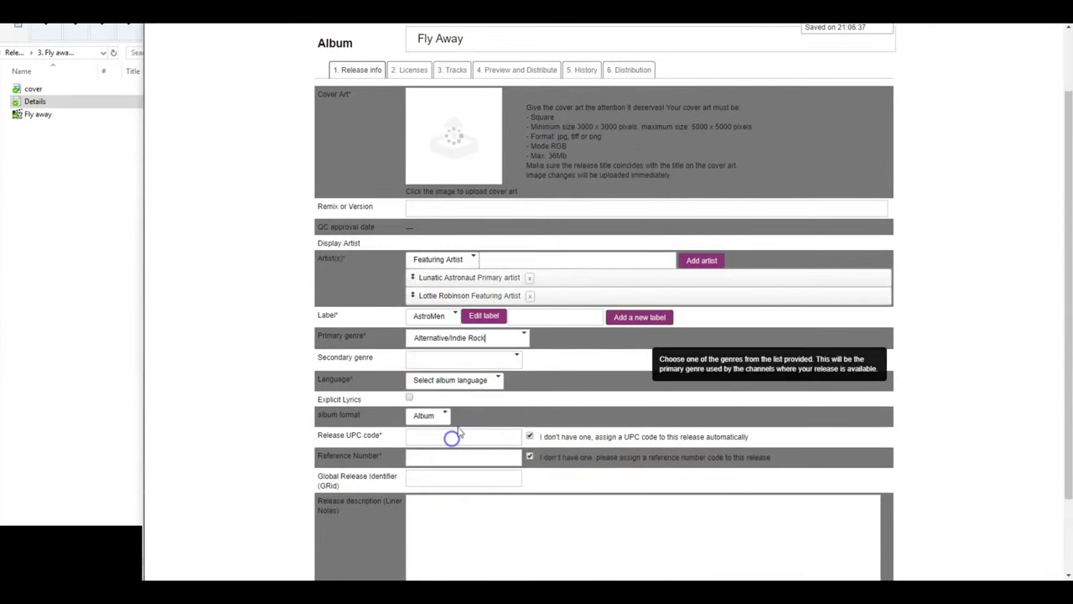
Step: Set the release language to english and the album format to Single
left_click(500, 379)
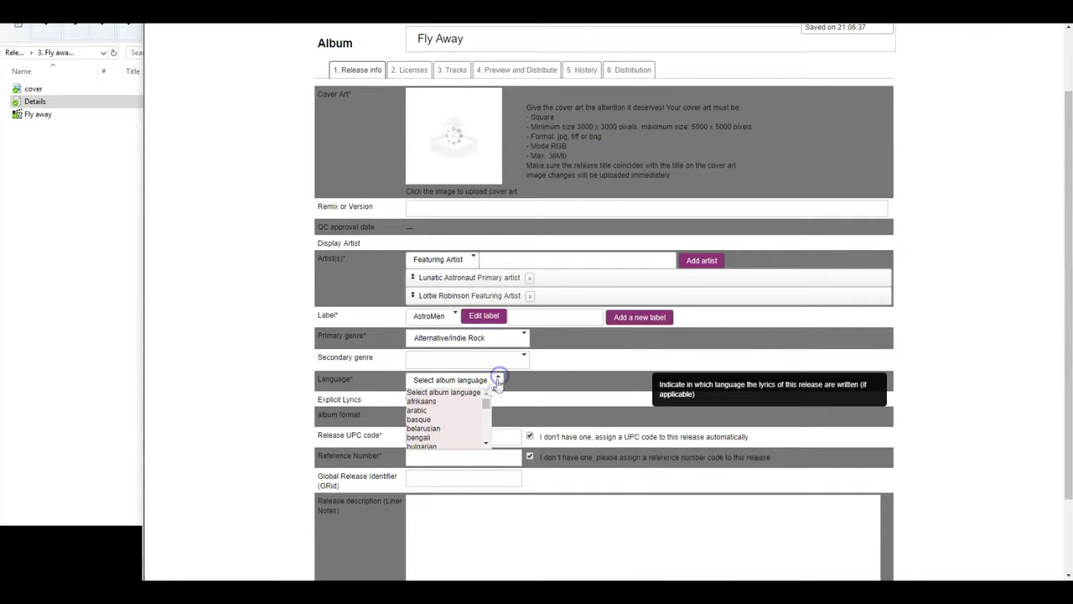
scroll(486, 444, "down", 3)
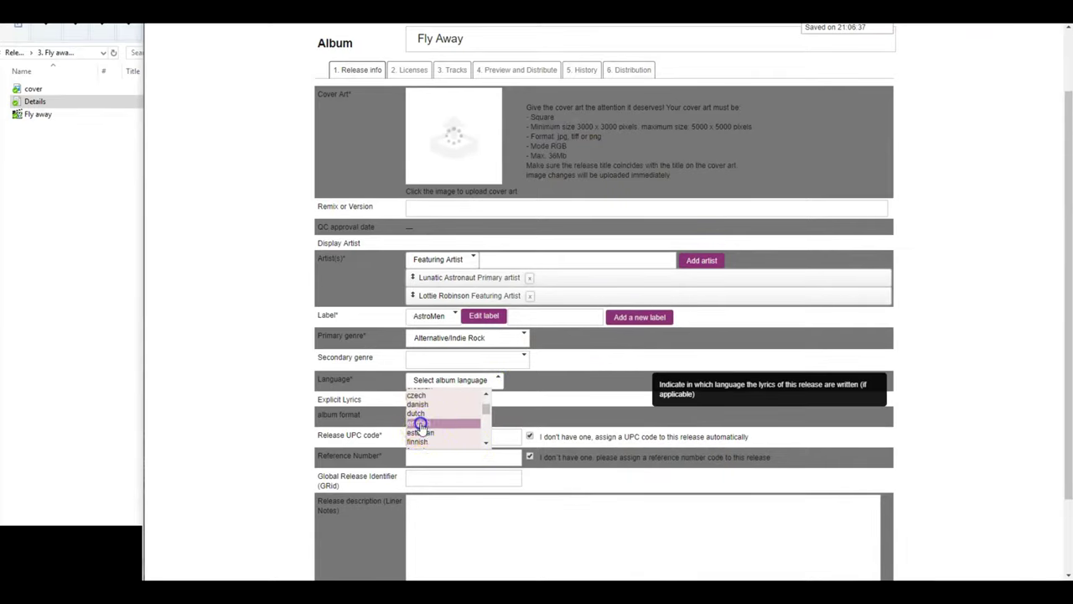
left_click(416, 421)
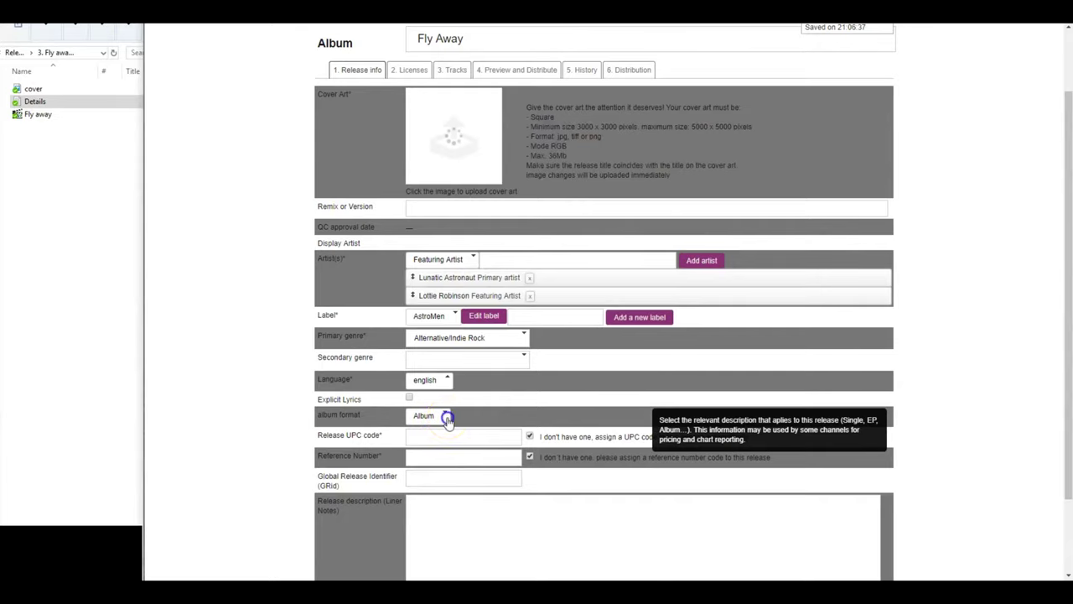
left_click(447, 419)
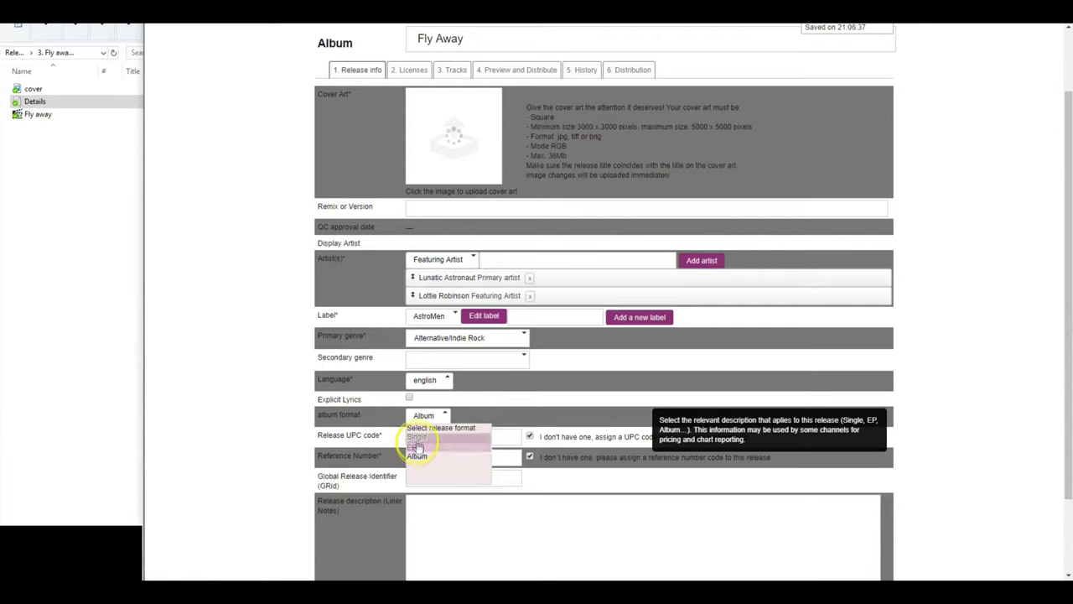
left_click(416, 438)
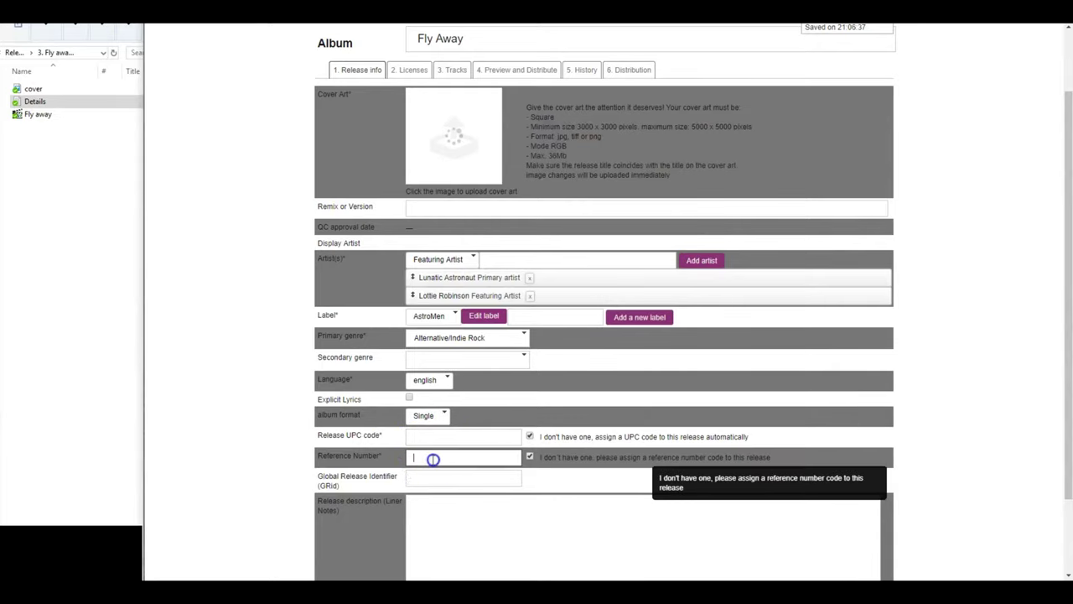
Step: Leave the Global Release Identifier and release description blank, and save the release info
left_click(447, 478)
left_click(474, 519)
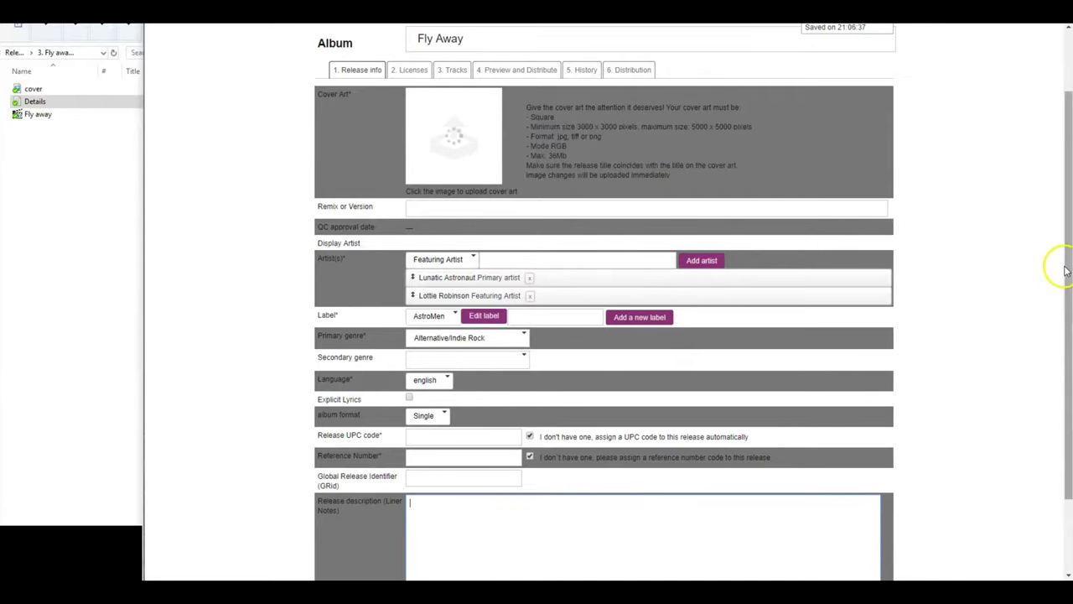
left_click_drag(1063, 268, 1068, 338)
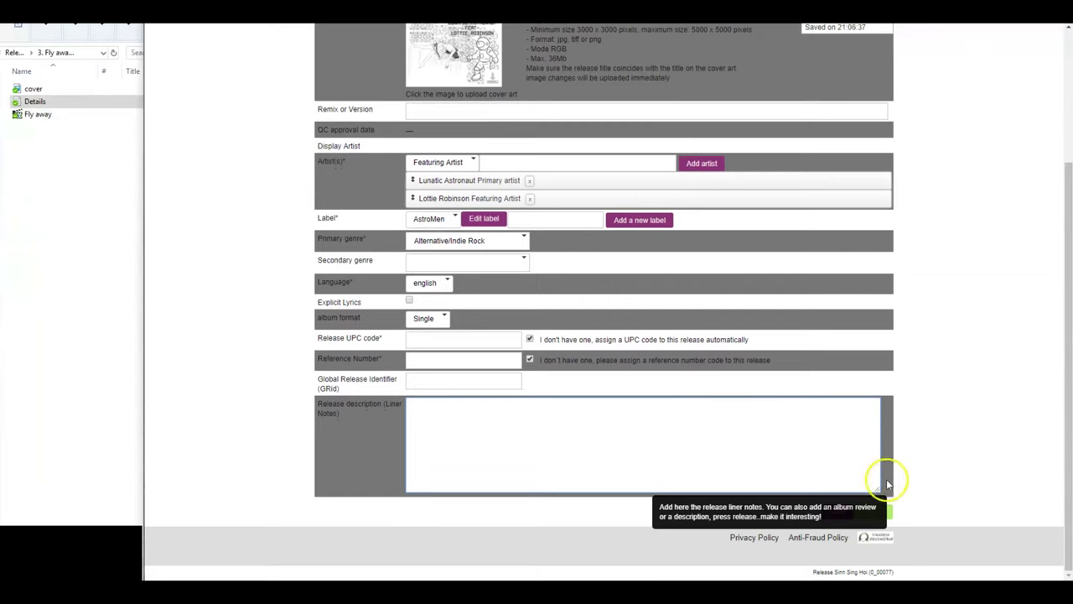
left_click(837, 509)
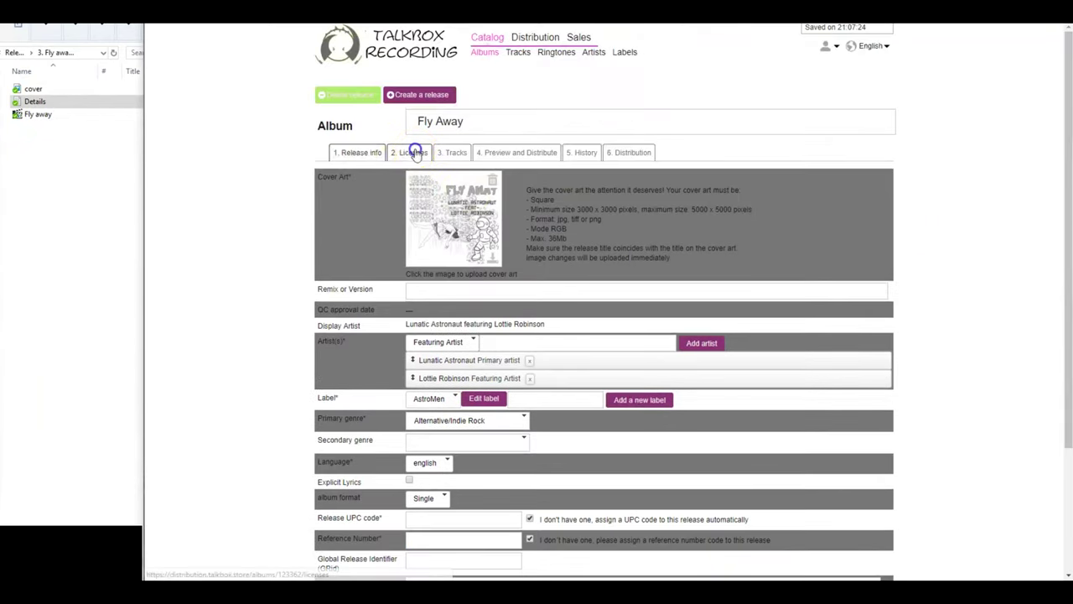
Step: In the release's license details, set the price category to budget and the digital release date to 2019-04-01
left_click(413, 152)
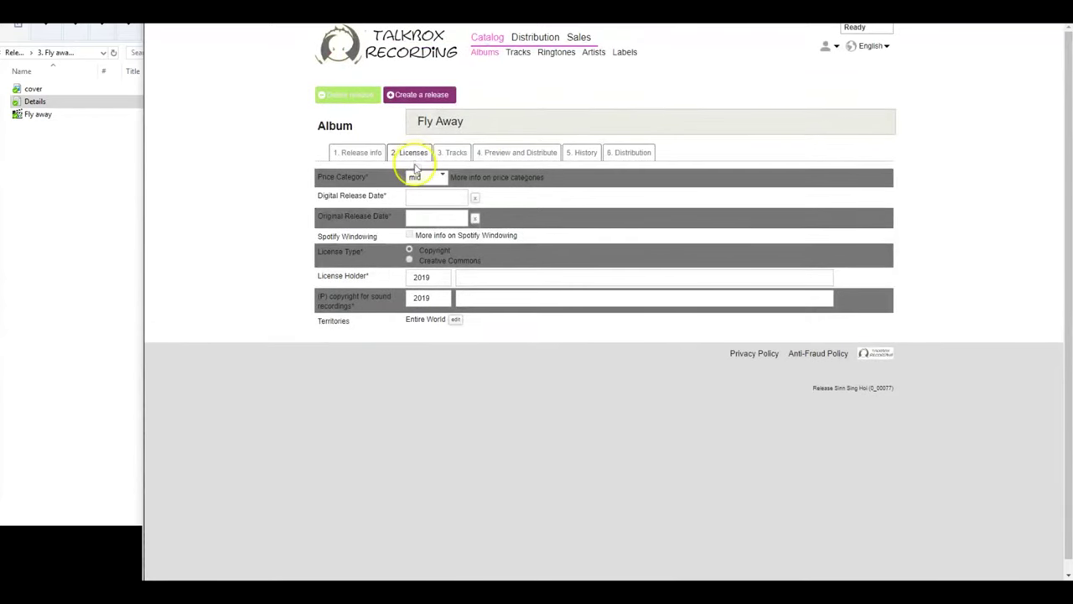
left_click(442, 178)
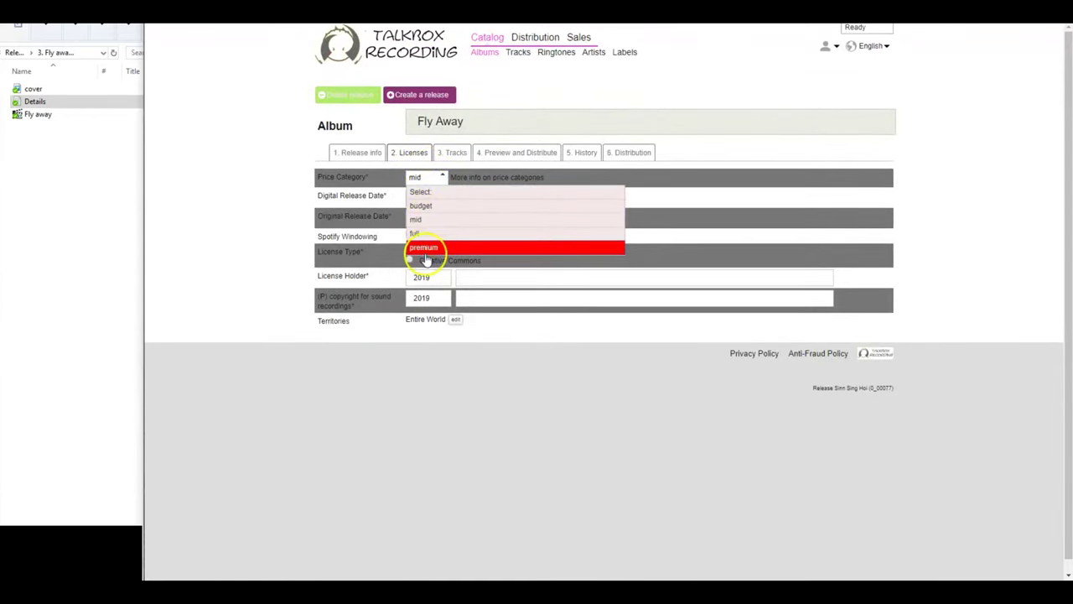
left_click(435, 207)
left_click(437, 198)
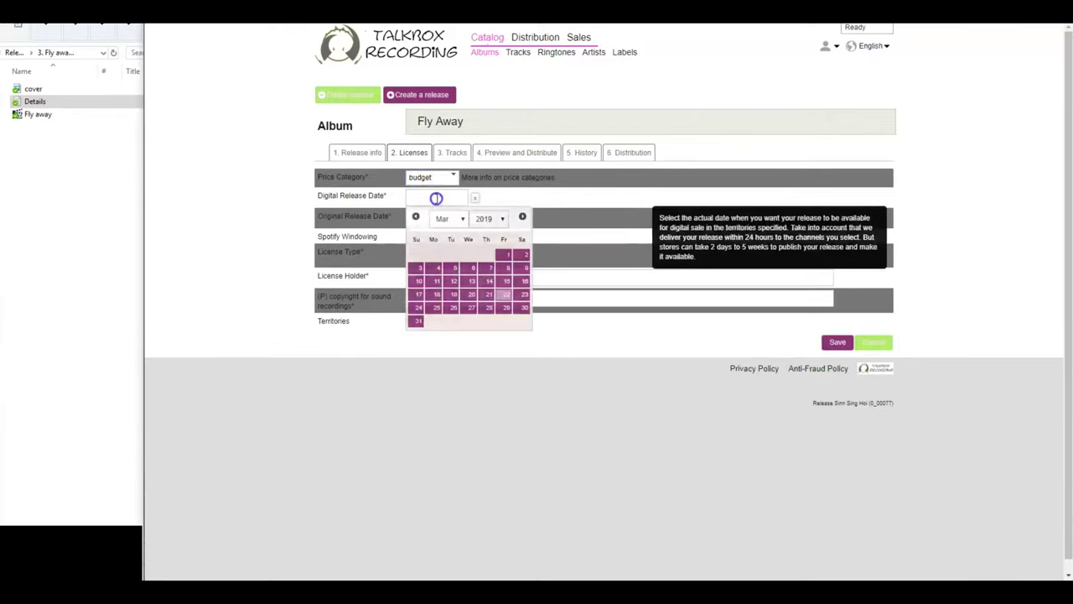
left_click(522, 216)
left_click(434, 254)
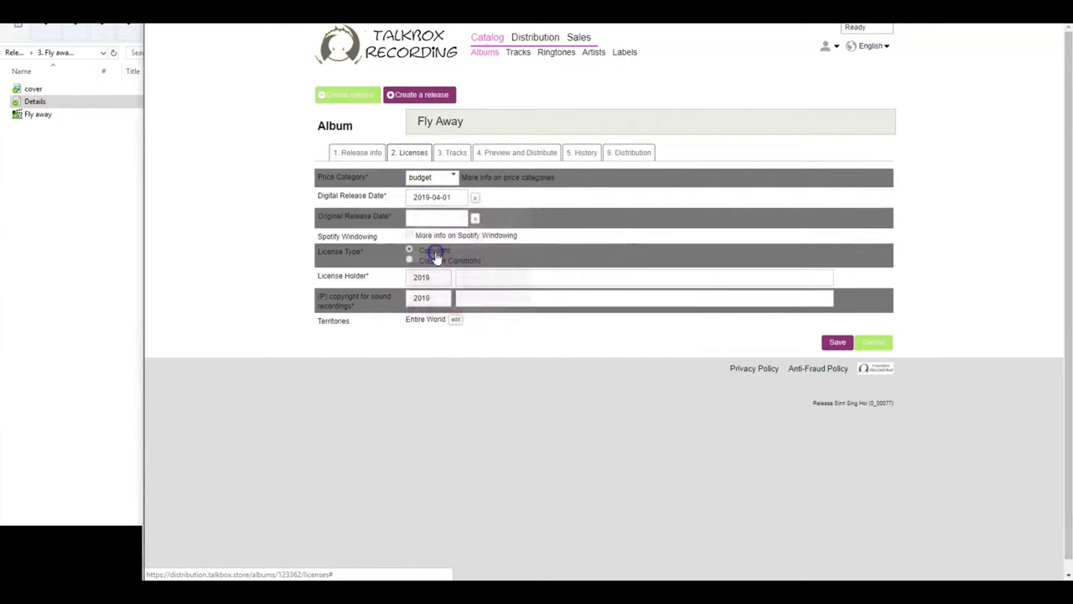
Step: Set the original release date to 2019-04-01
left_click_drag(315, 195, 391, 196)
left_click(360, 216)
left_click(448, 220)
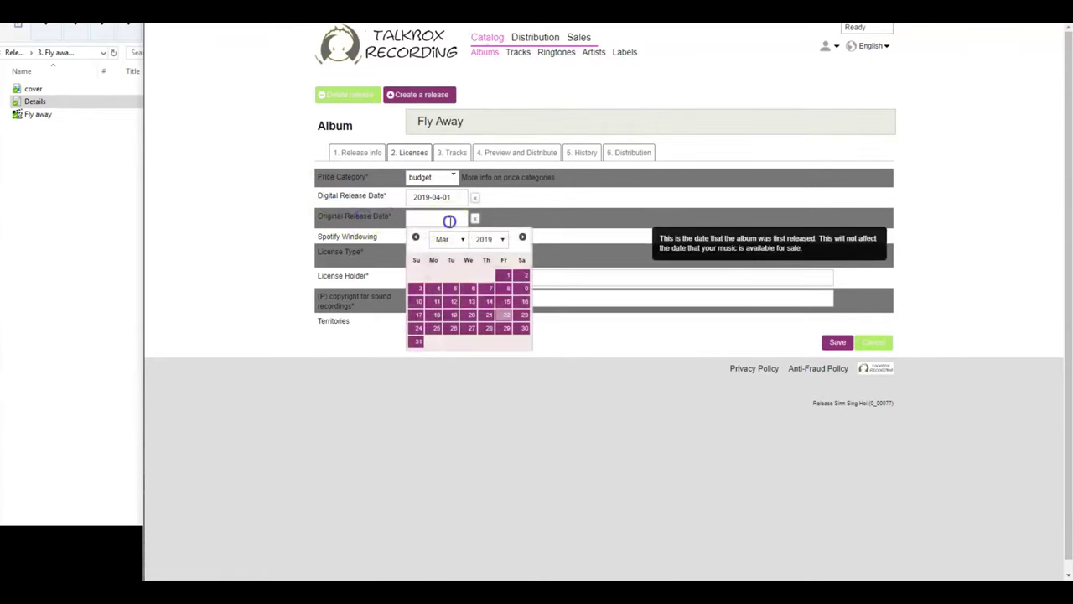
left_click(519, 236)
left_click(435, 277)
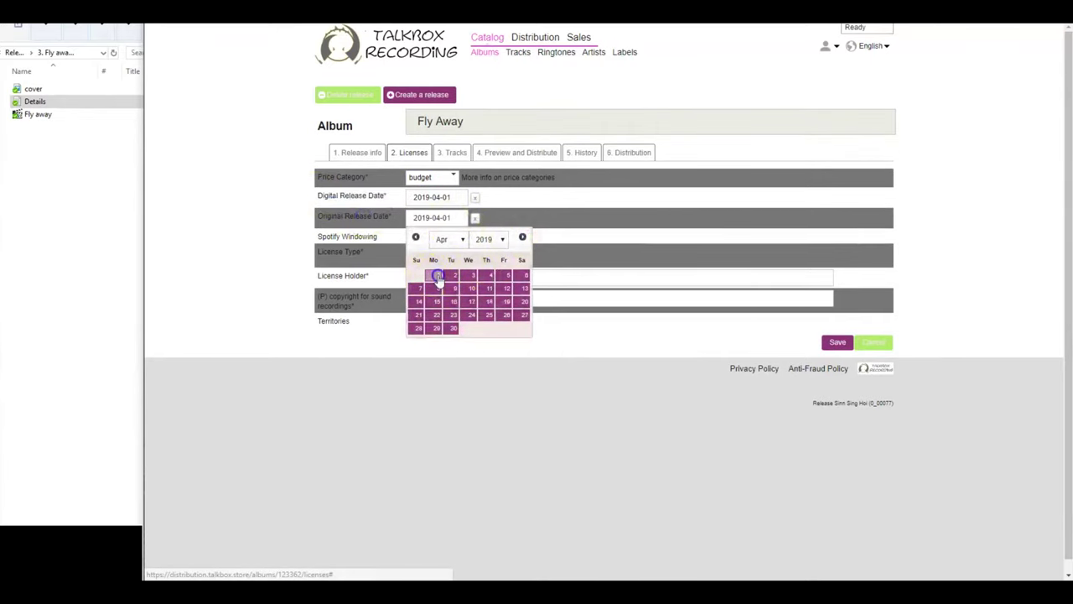
Step: Choose Copyright as the license type and enter AstroMen as the license holder
left_click(411, 249)
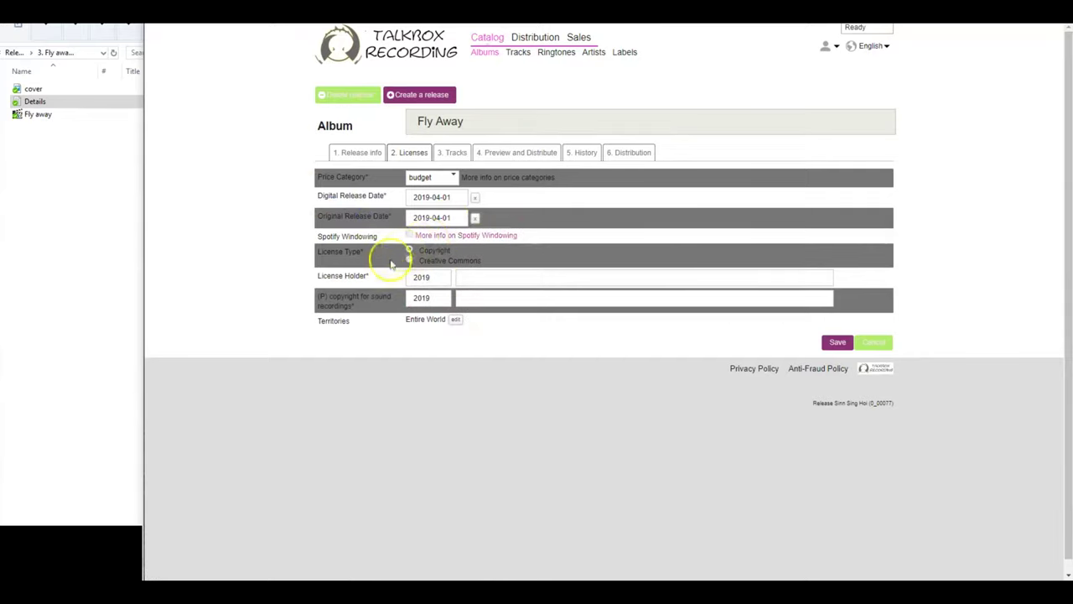
left_click(521, 277)
type("Astr")
left_click(480, 292)
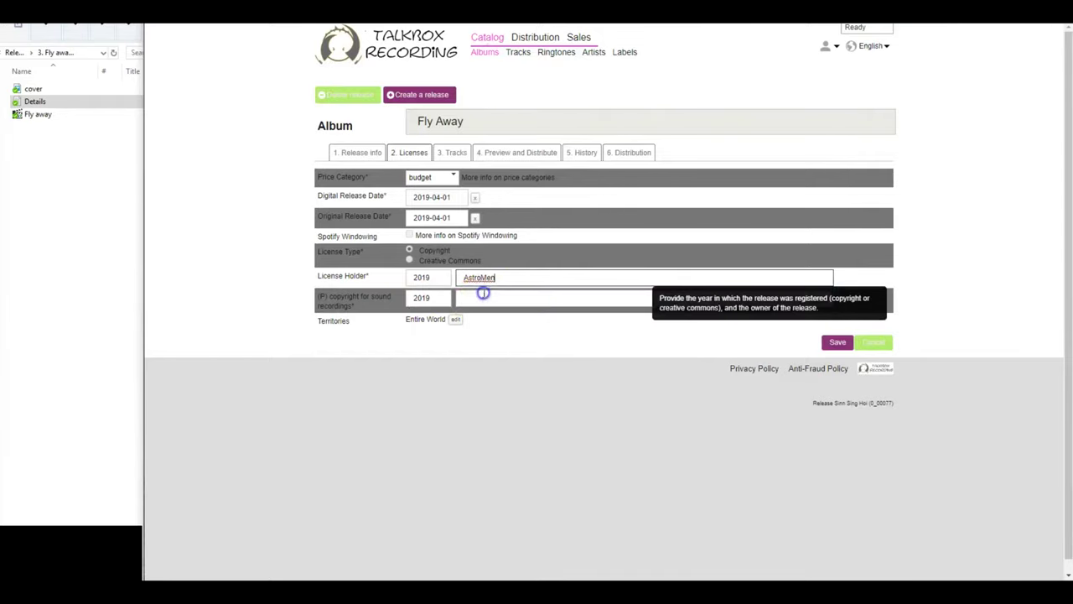
Step: Enter AstroMen as the owner of the sound recording copyright and save the license details
left_click(482, 298)
type("Astro")
left_click(471, 312)
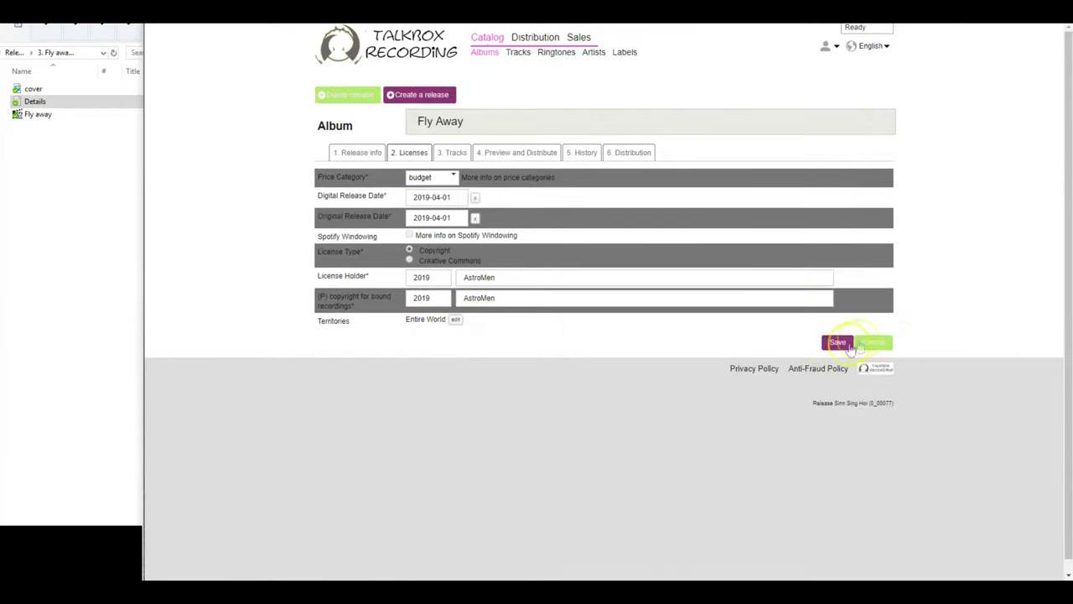
left_click(839, 341)
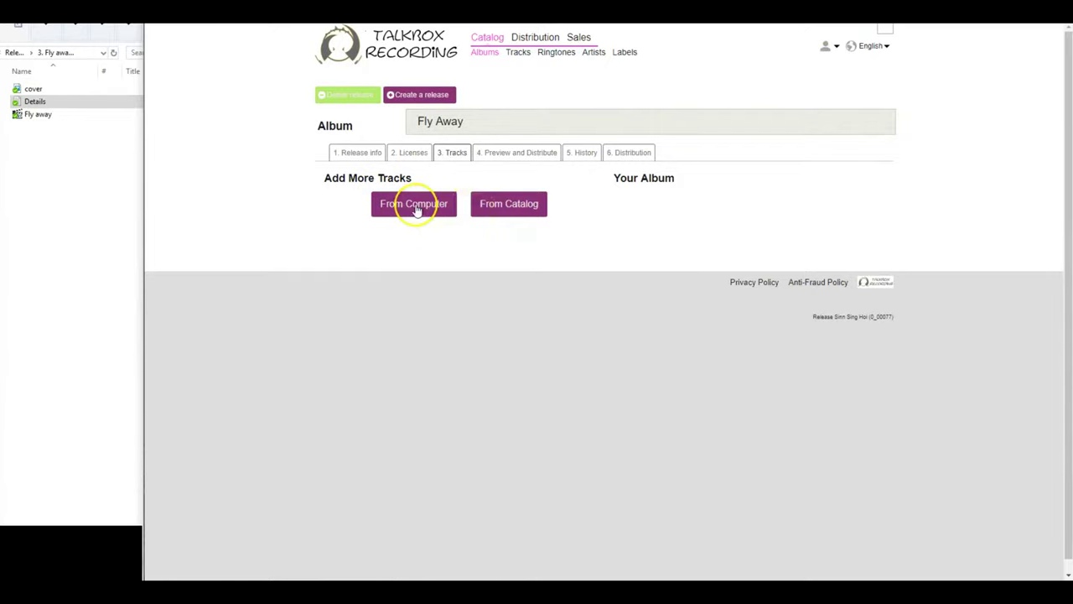
Step: Upload the "Fly away" audio file from the computer as the album's track and open that track for editing
left_click(415, 209)
double_click(283, 67)
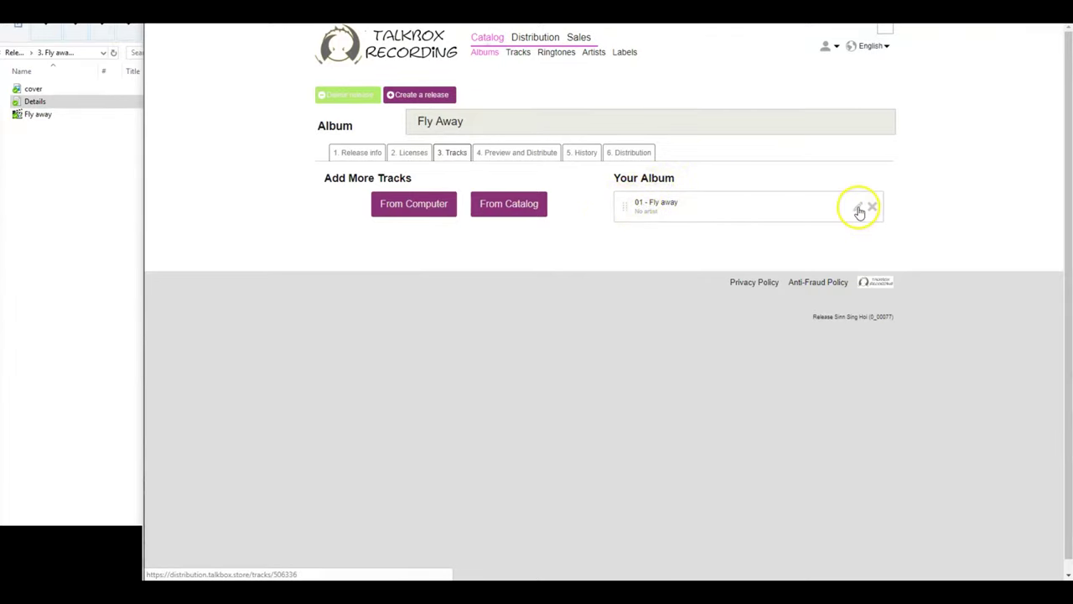
left_click(857, 209)
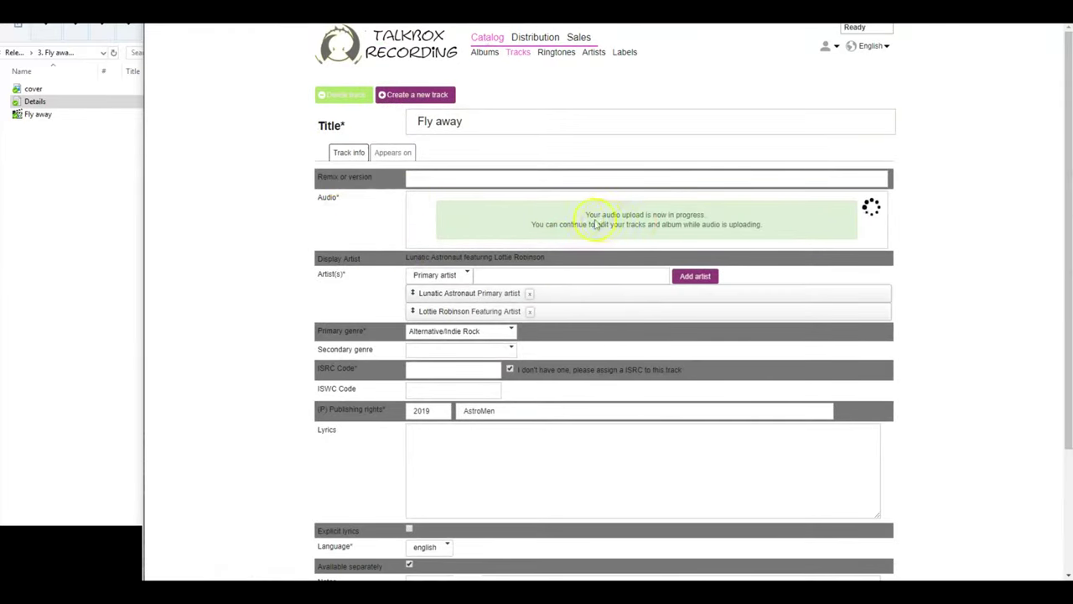
Step: Review the Fly away track's audio upload status, artists, publishing rights and lyrics field while the audio is processed
left_click_drag(624, 214, 702, 217)
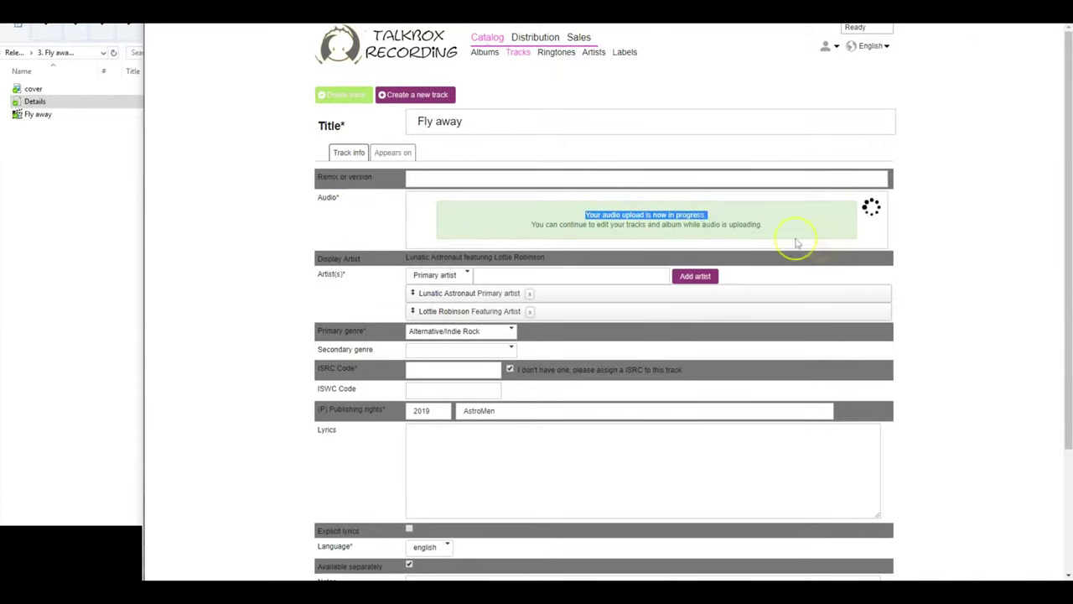
left_click(958, 240)
left_click_drag(1061, 211, 1070, 249)
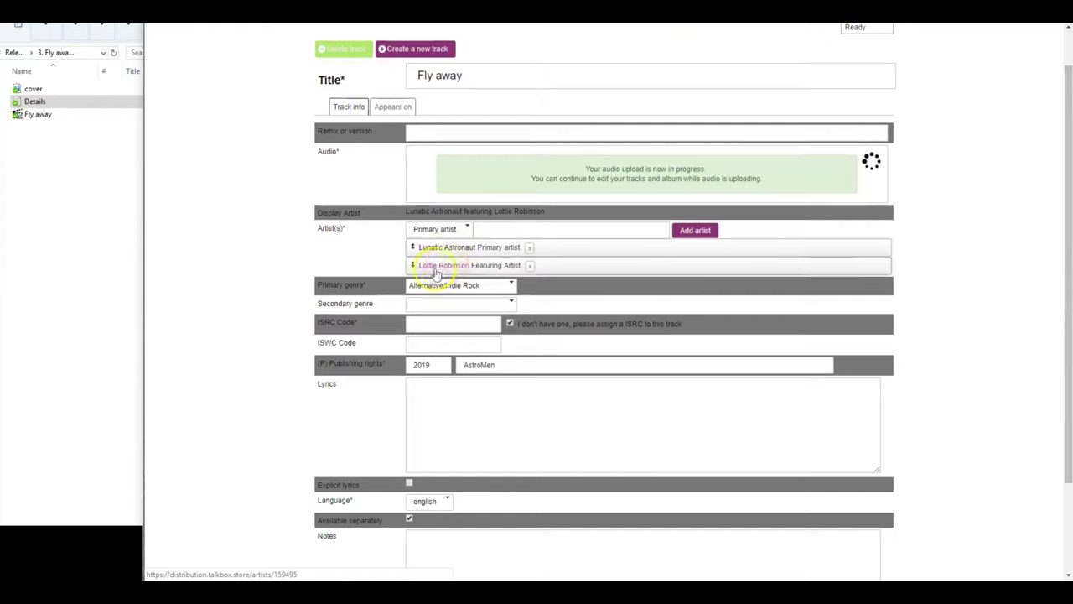
left_click(513, 366)
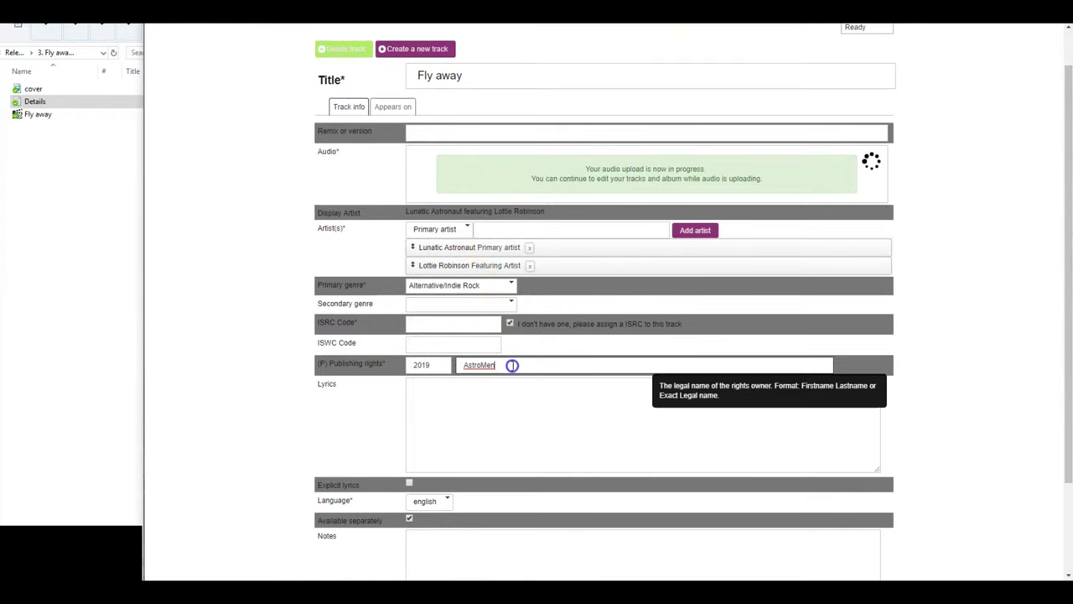
left_click(516, 422)
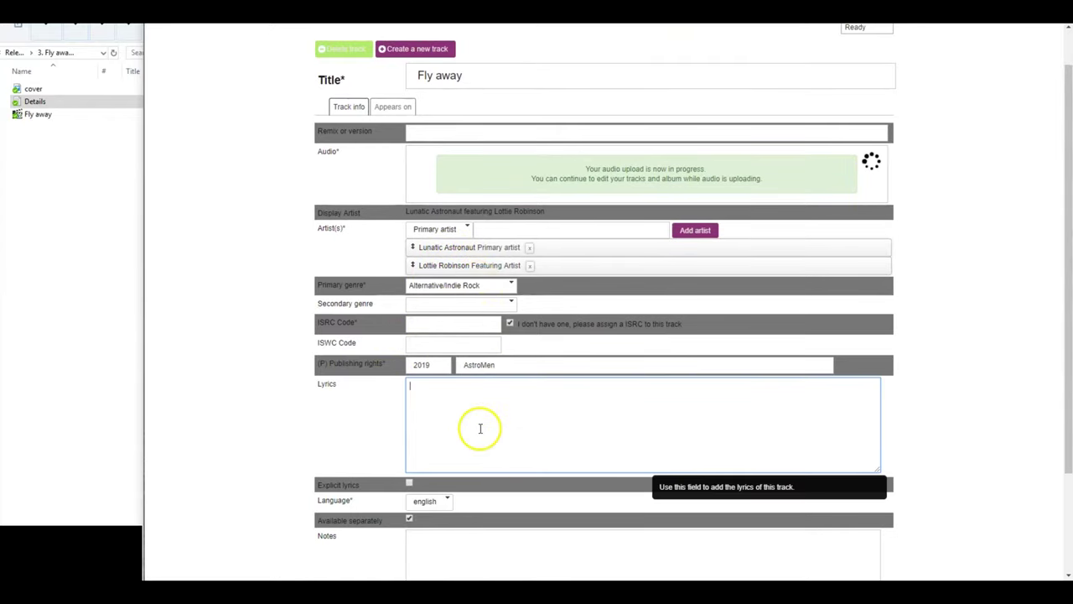
left_click_drag(1061, 196, 1053, 290)
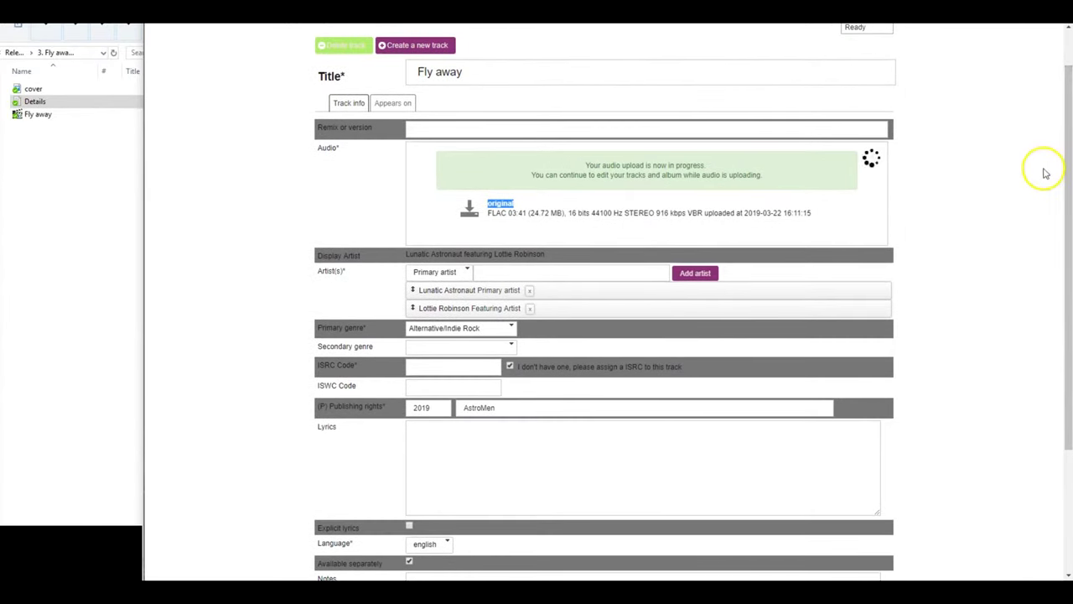
left_click(506, 202)
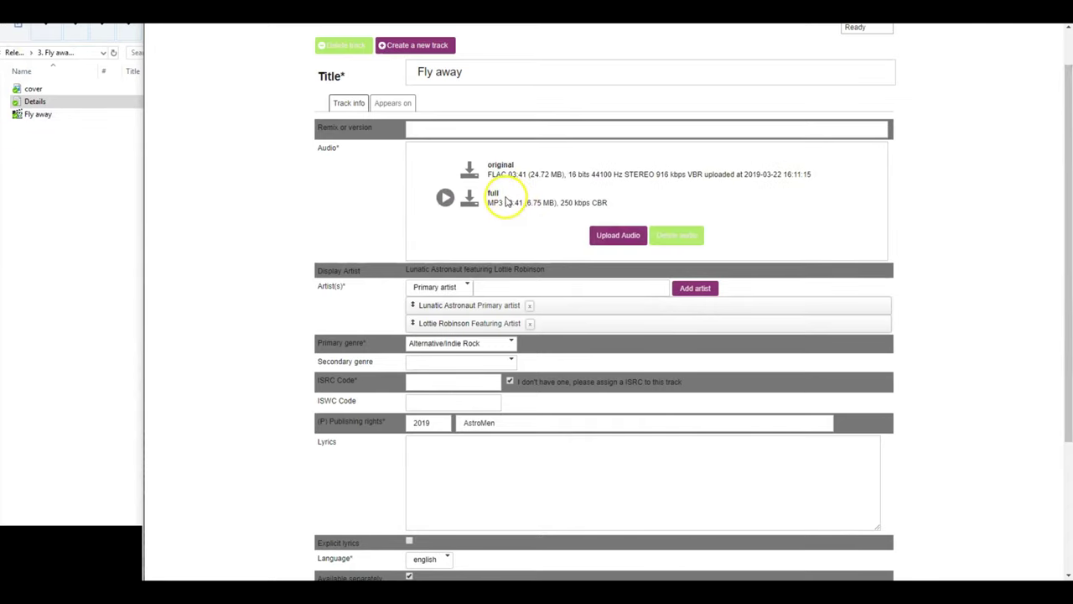
left_click(527, 195)
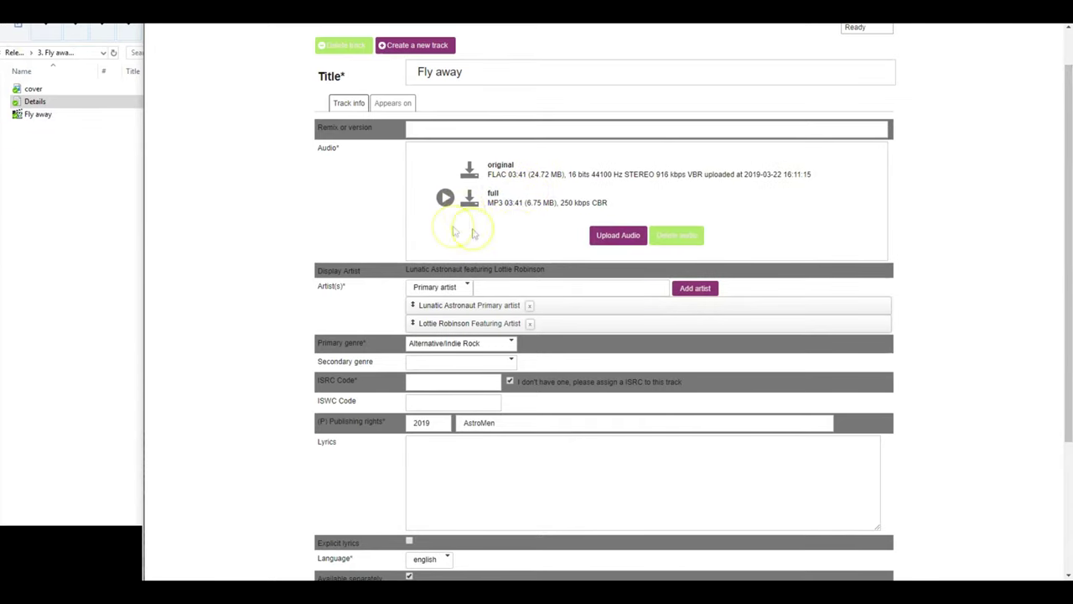
Step: Save the Fly away track's details
scroll(1047, 271, "down", 3)
left_click(797, 292)
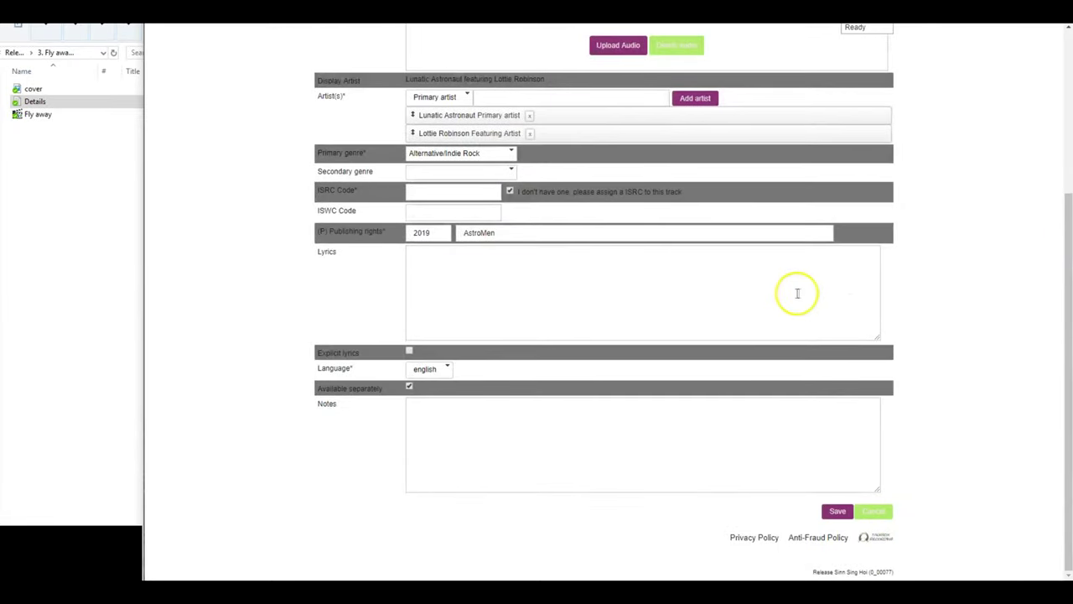
left_click(835, 509)
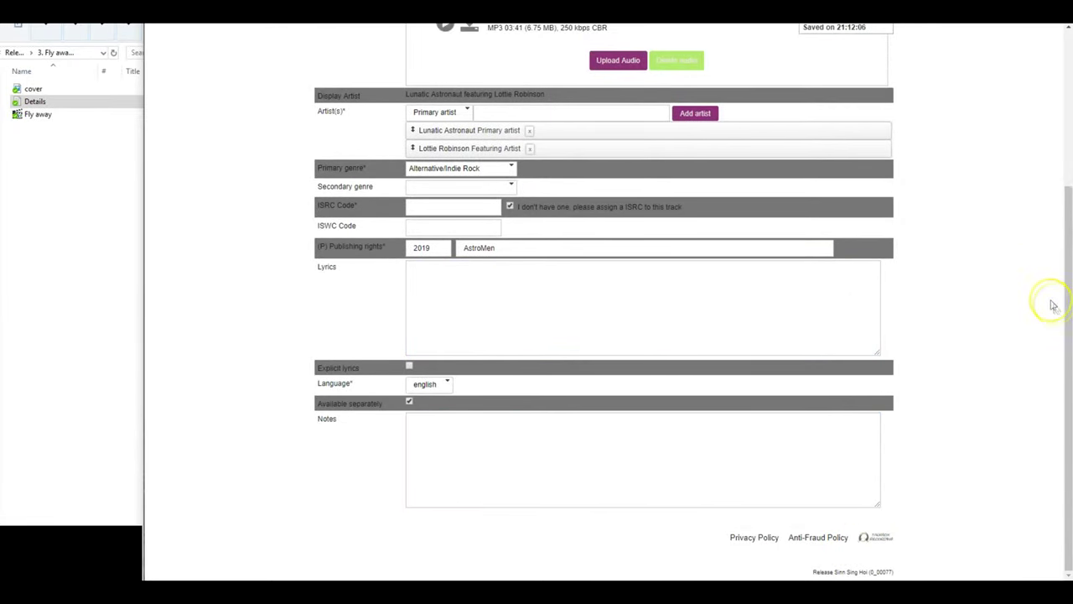
Step: Open the Fly Away album containing this track and try to distribute the release from its preview
scroll(1067, 333, "up", 2)
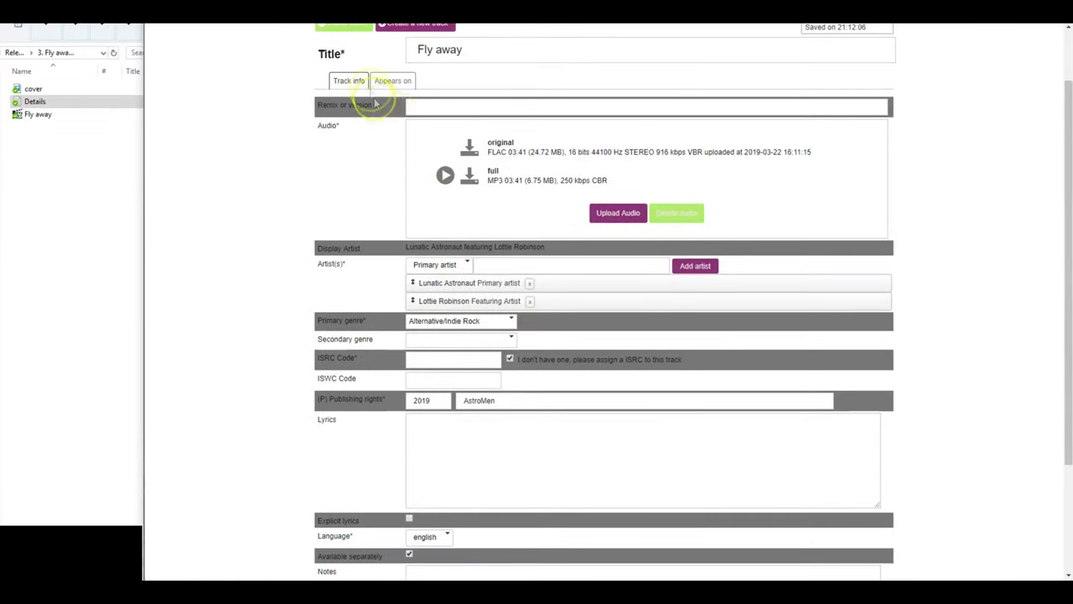
left_click(393, 84)
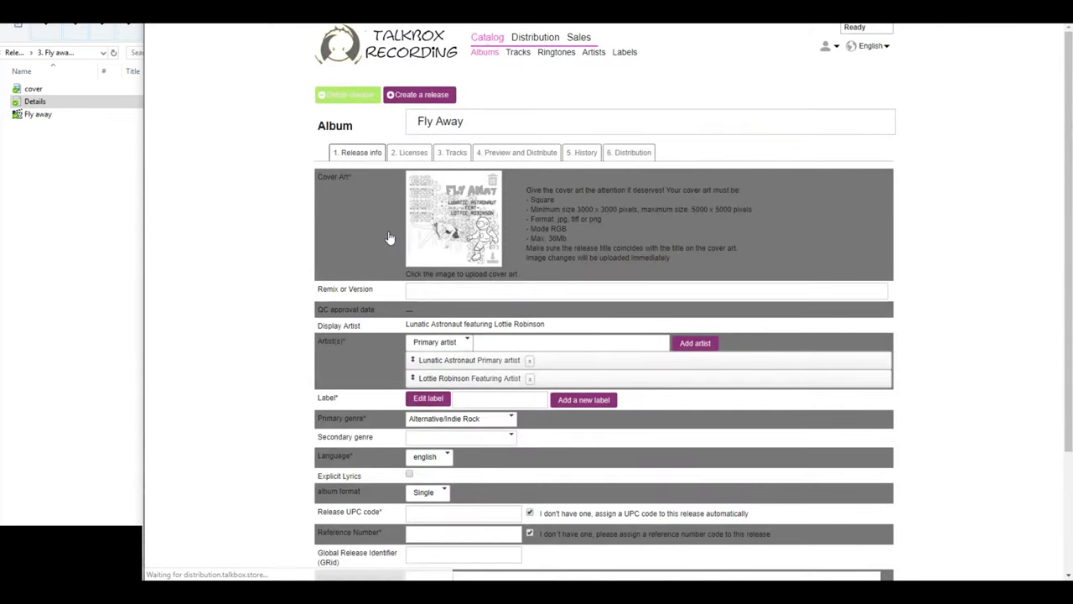
left_click(454, 153)
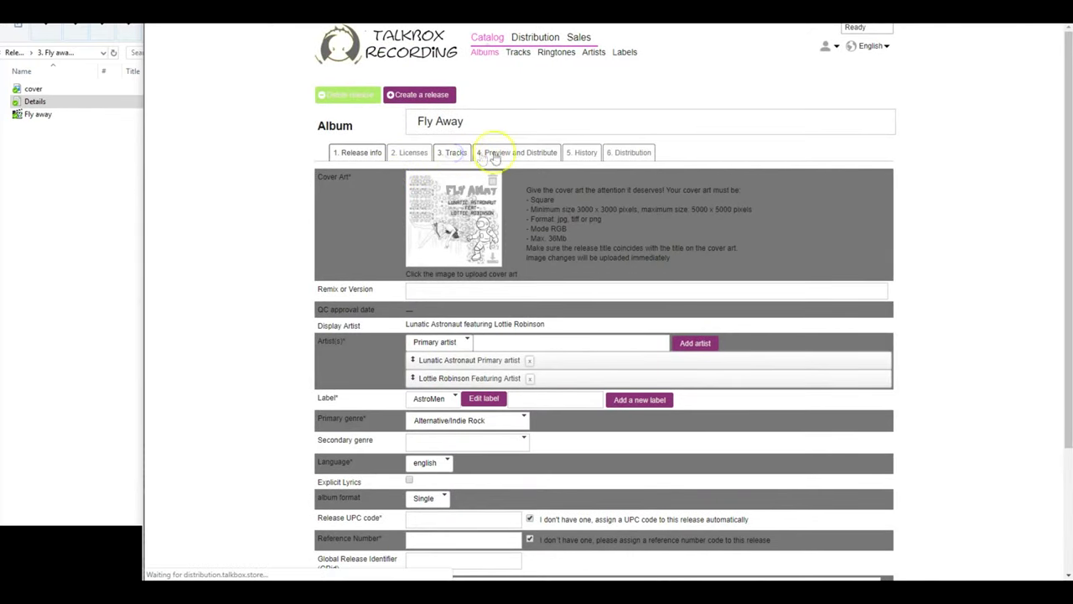
left_click(513, 156)
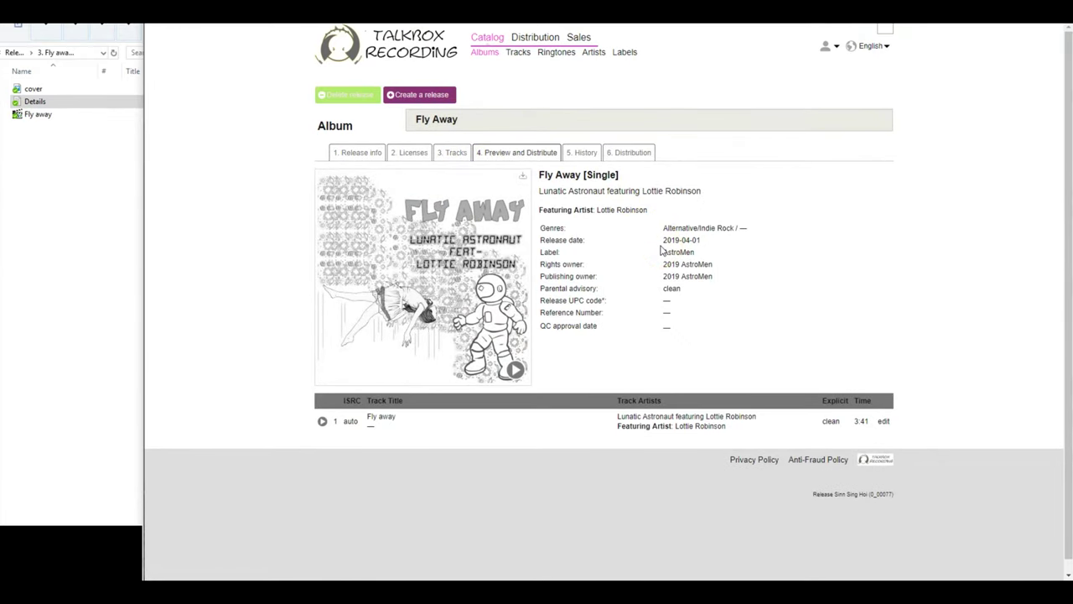
left_click(872, 171)
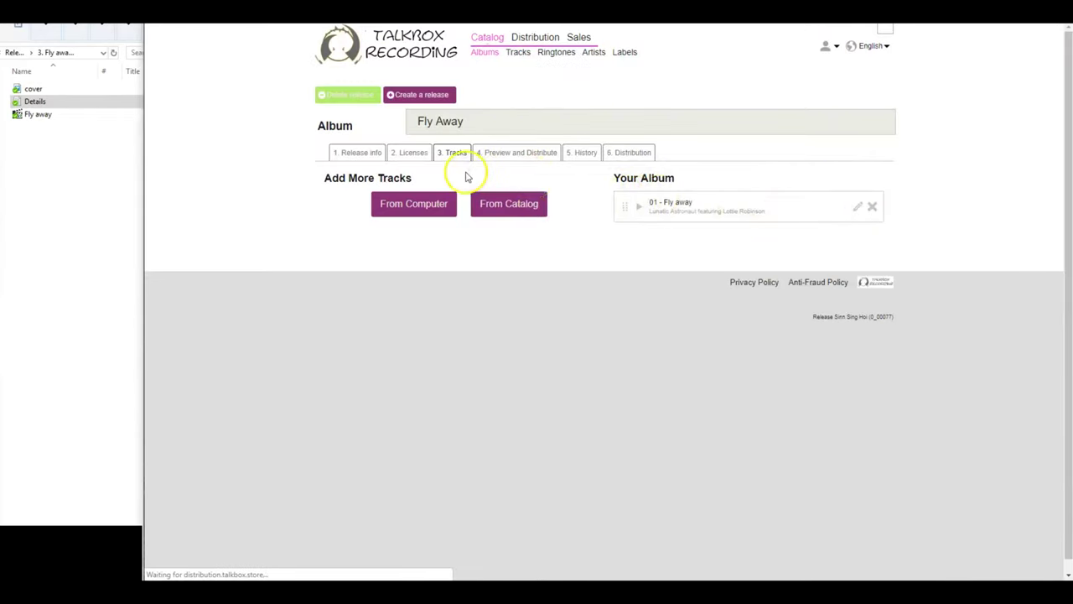
Step: Change the album title to "Fly away" in the release info and save the release
left_click(440, 159)
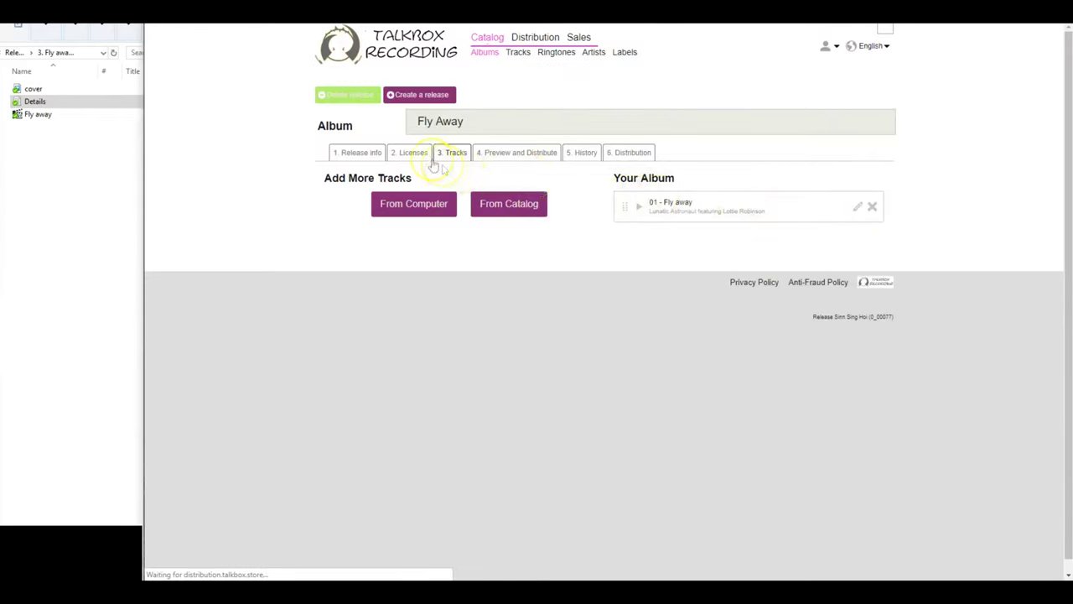
left_click(358, 155)
left_click(439, 120)
key("BackSpace")
type("a")
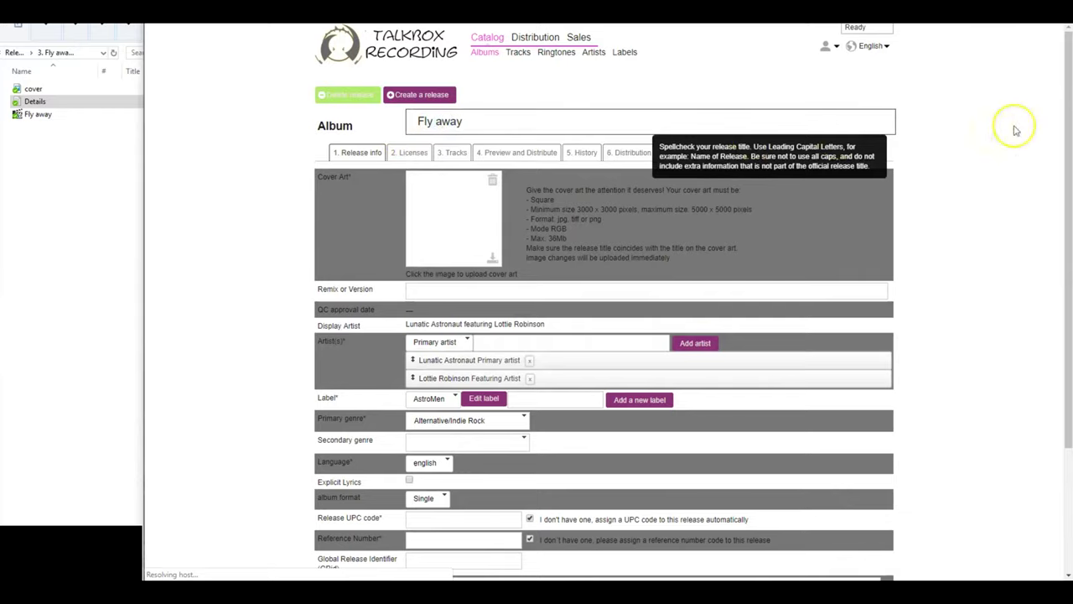
scroll(1016, 130, "down", 3)
left_click(837, 510)
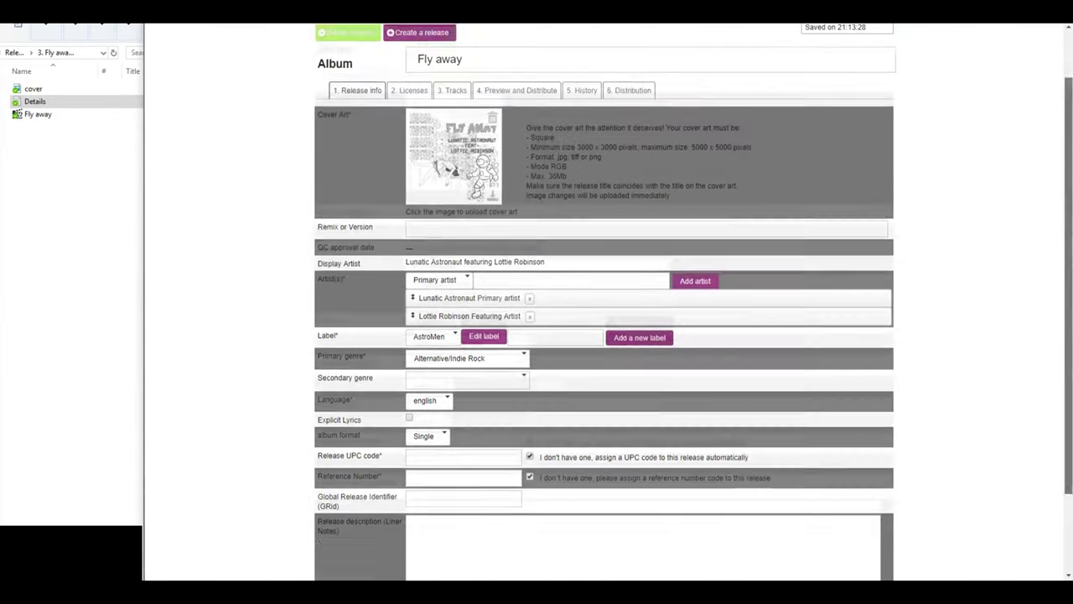
Step: Start distributing the release from its preview and proceed with all available channels selected
left_click(529, 106)
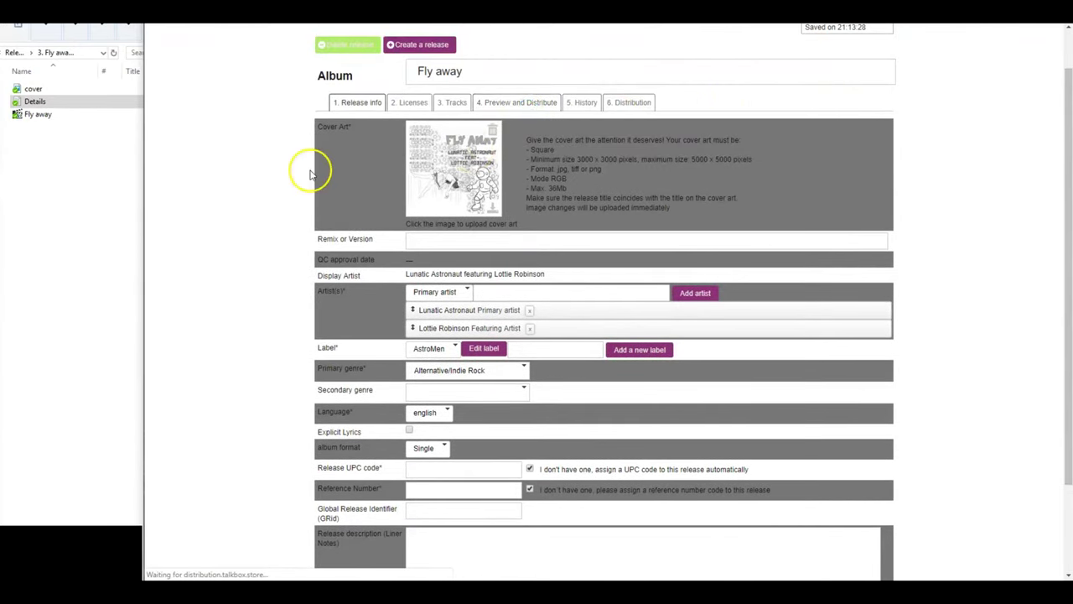
left_click(529, 105)
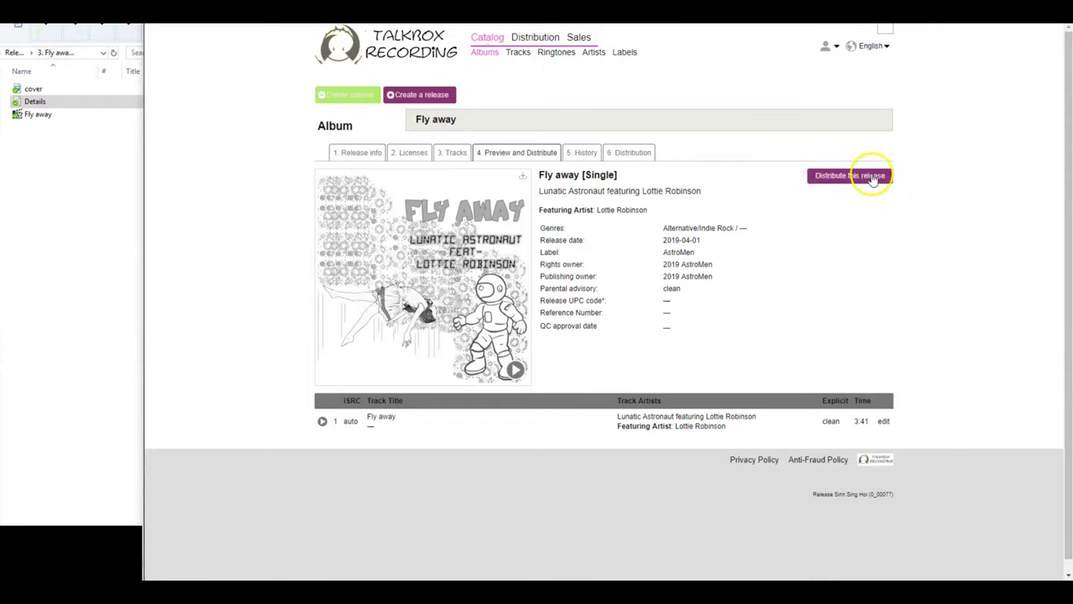
left_click(867, 175)
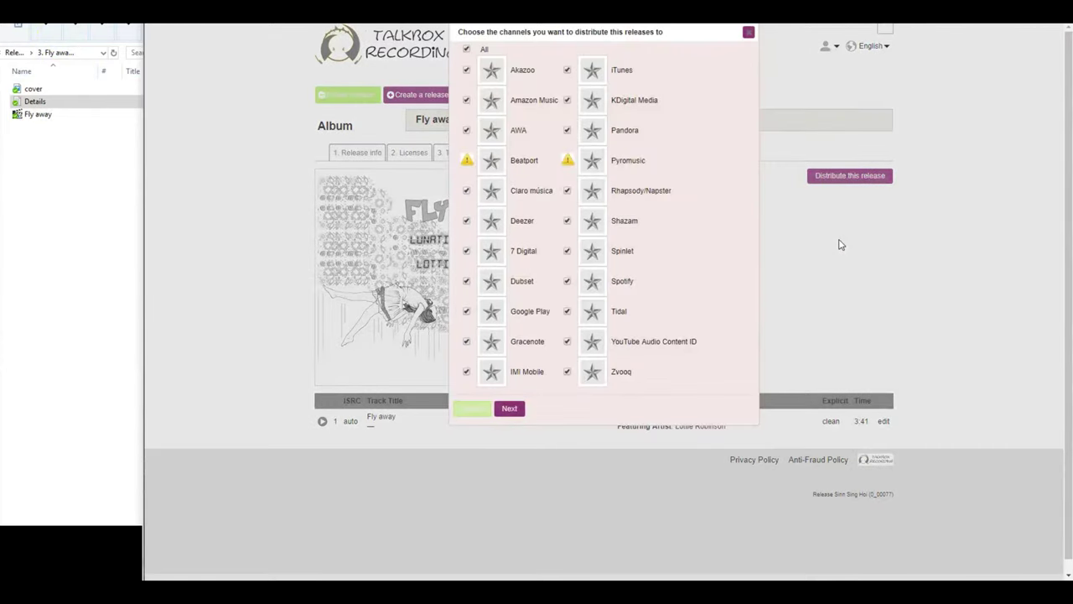
left_click(509, 408)
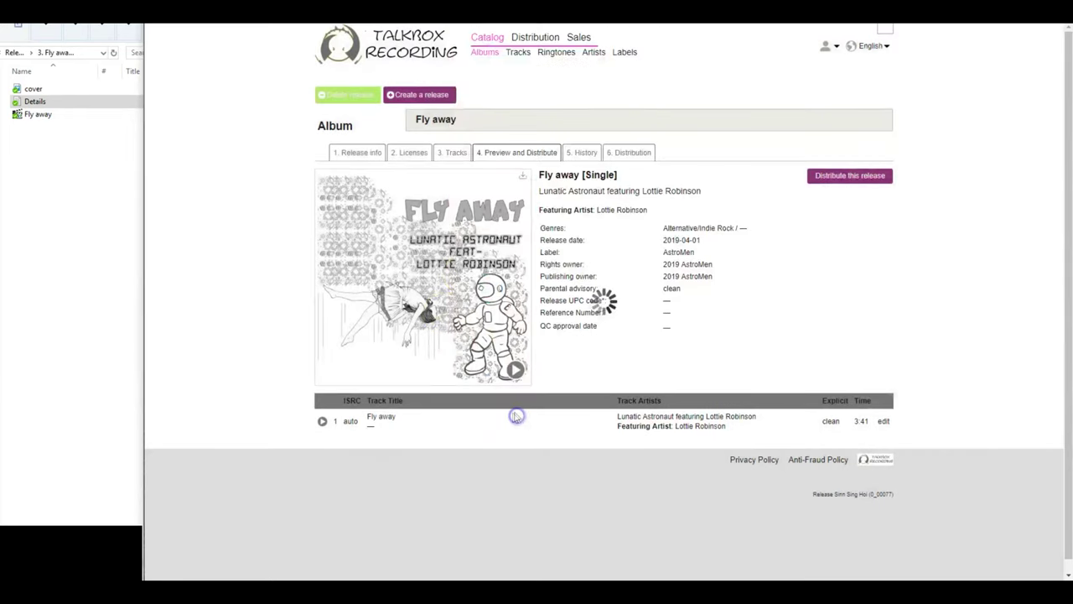